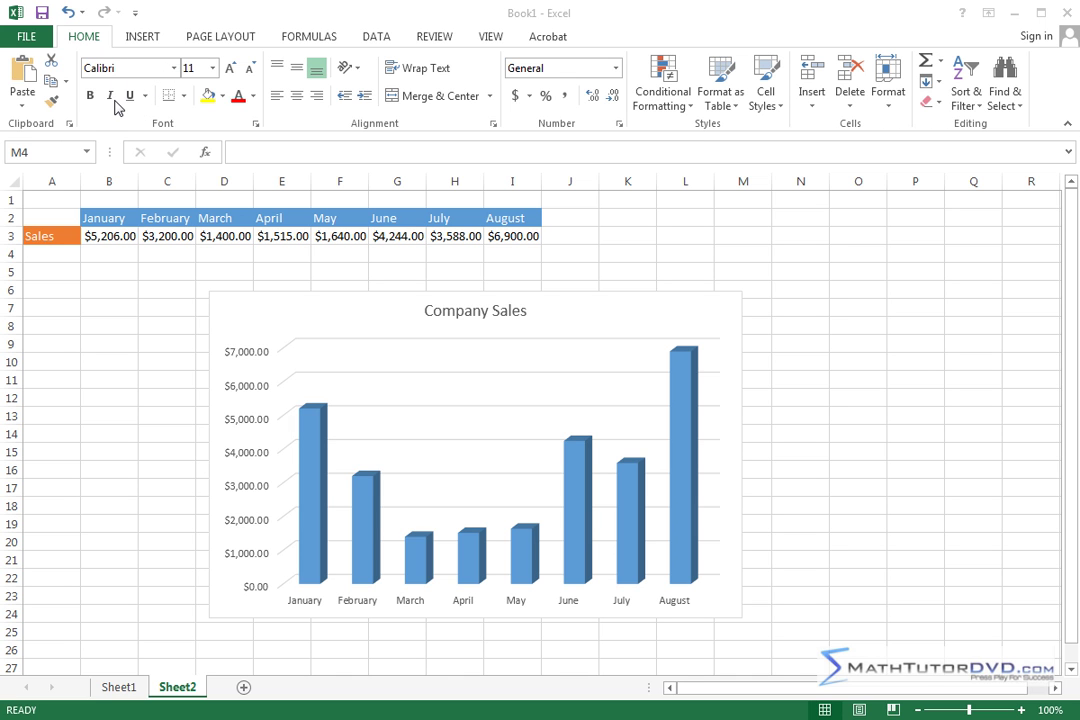
Step: Glance at the font list, then try left and right alignment on cell M4, leaving it unaligned
{"action": "left_click", "coordinate": [175, 69]}
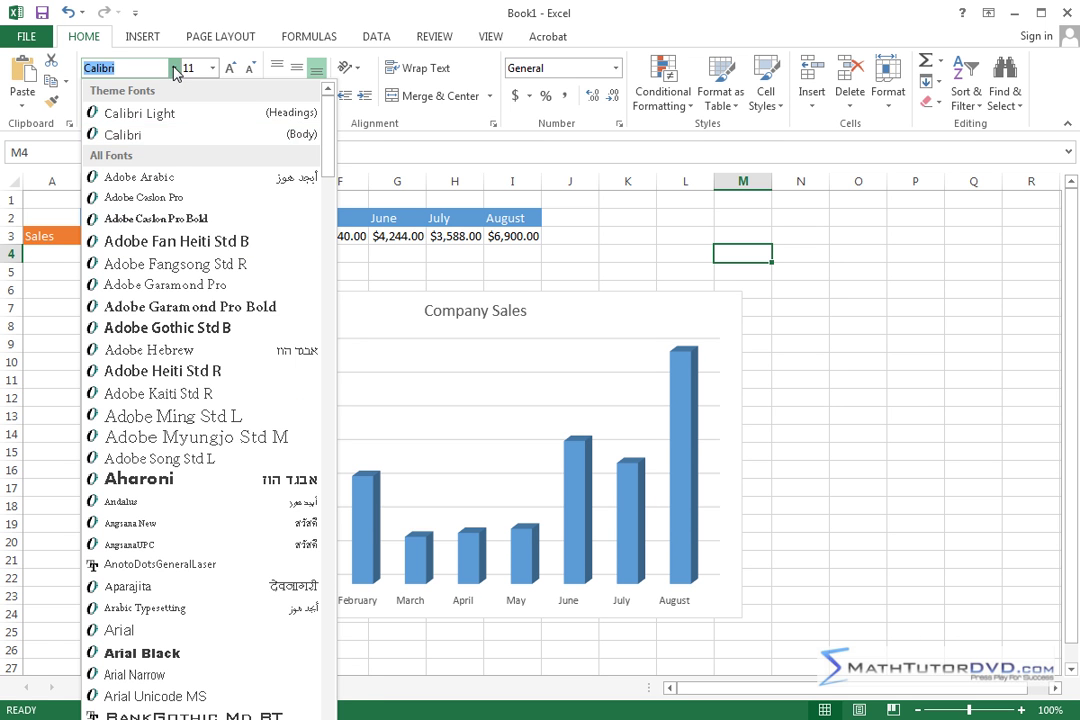
{"action": "left_click", "coordinate": [176, 68]}
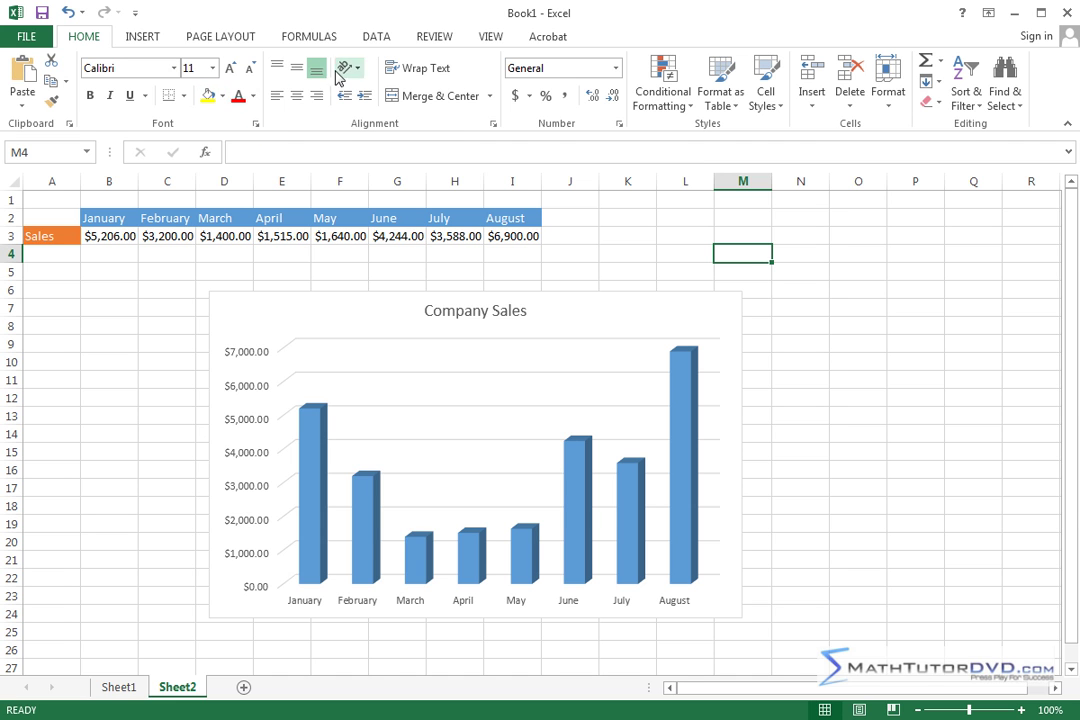
{"action": "left_click", "coordinate": [277, 97]}
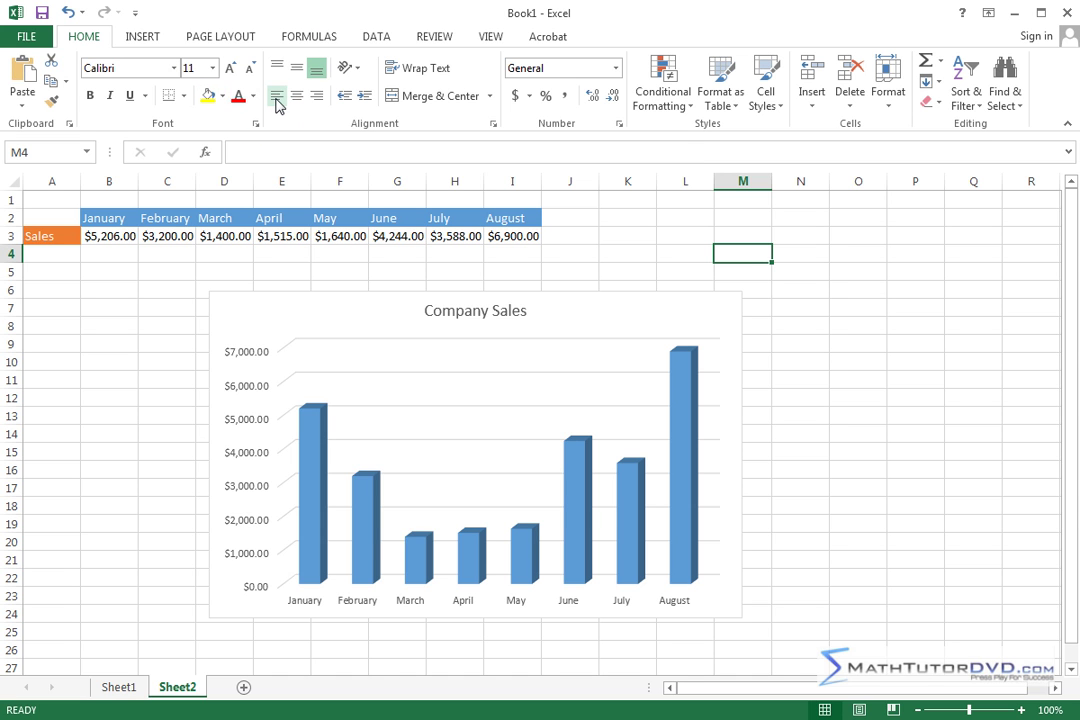
{"action": "left_click", "coordinate": [318, 97]}
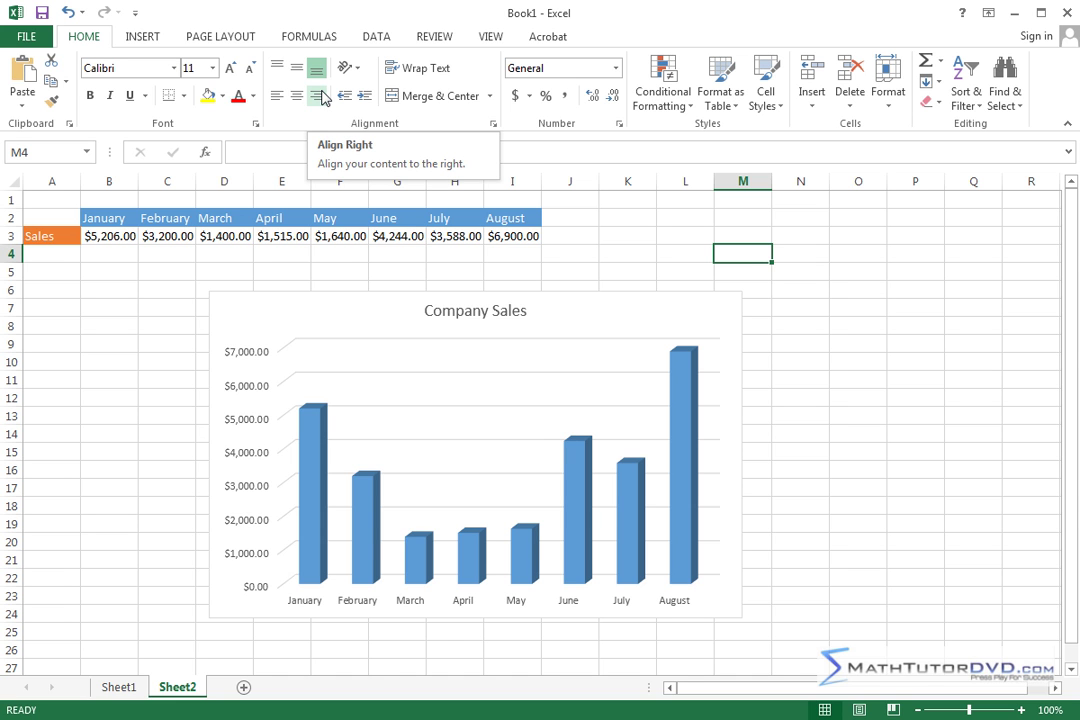
{"action": "left_click", "coordinate": [323, 97]}
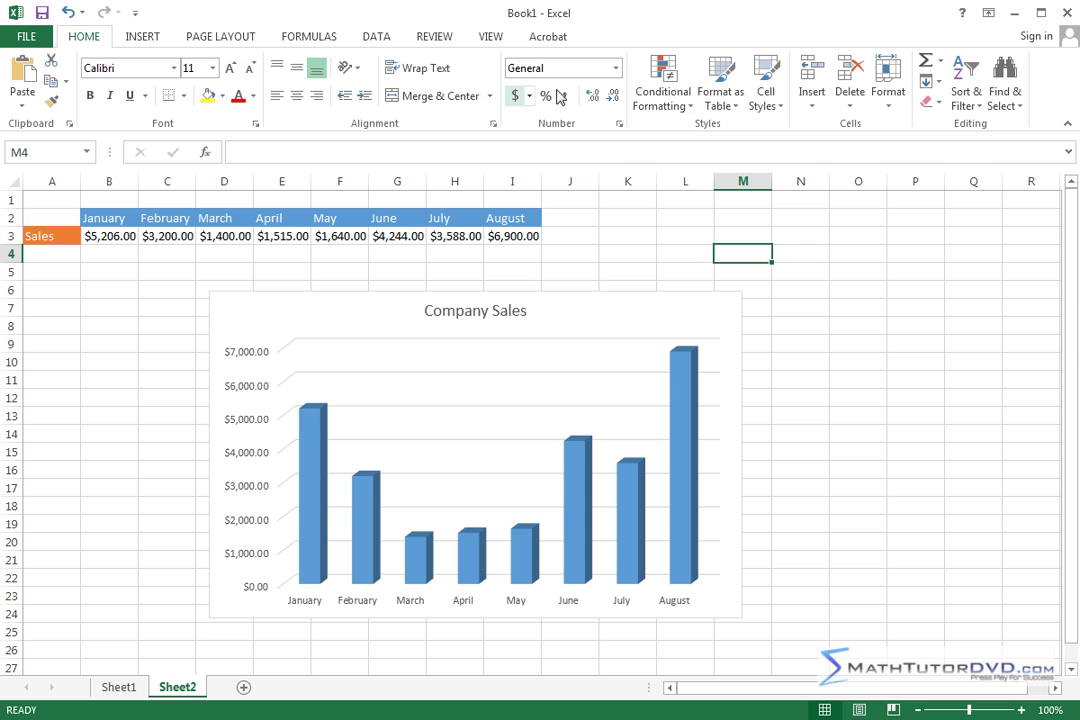
Step: Browse the table styles and cell styles galleries without applying any style
{"action": "left_click", "coordinate": [742, 105]}
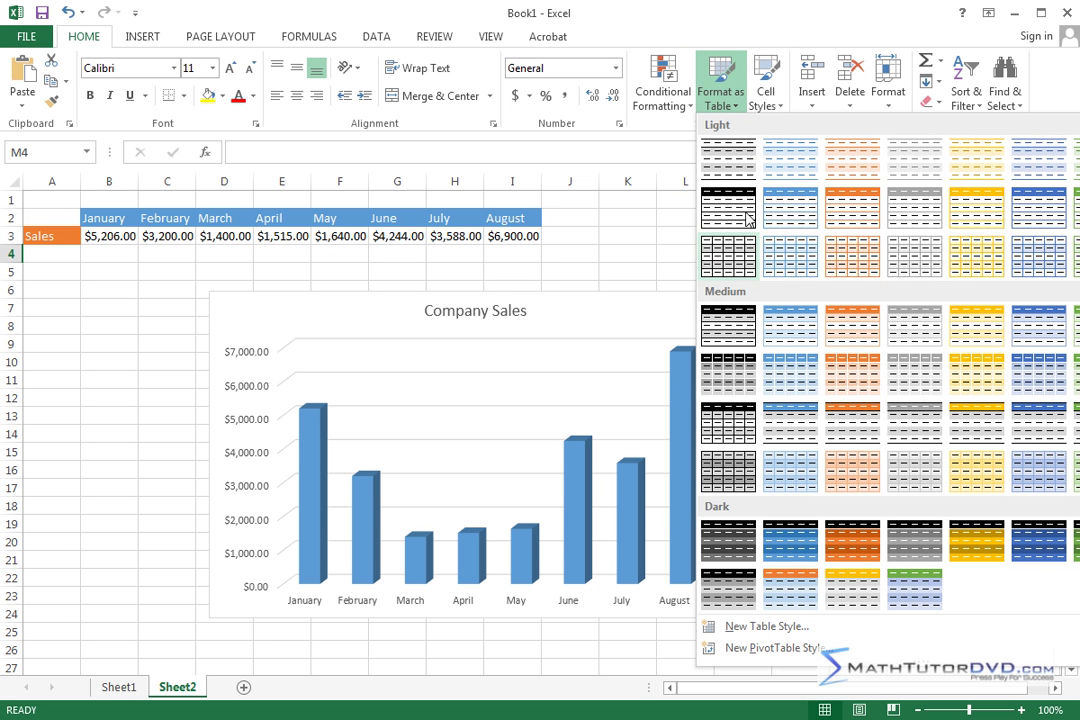
{"action": "left_click", "coordinate": [768, 97]}
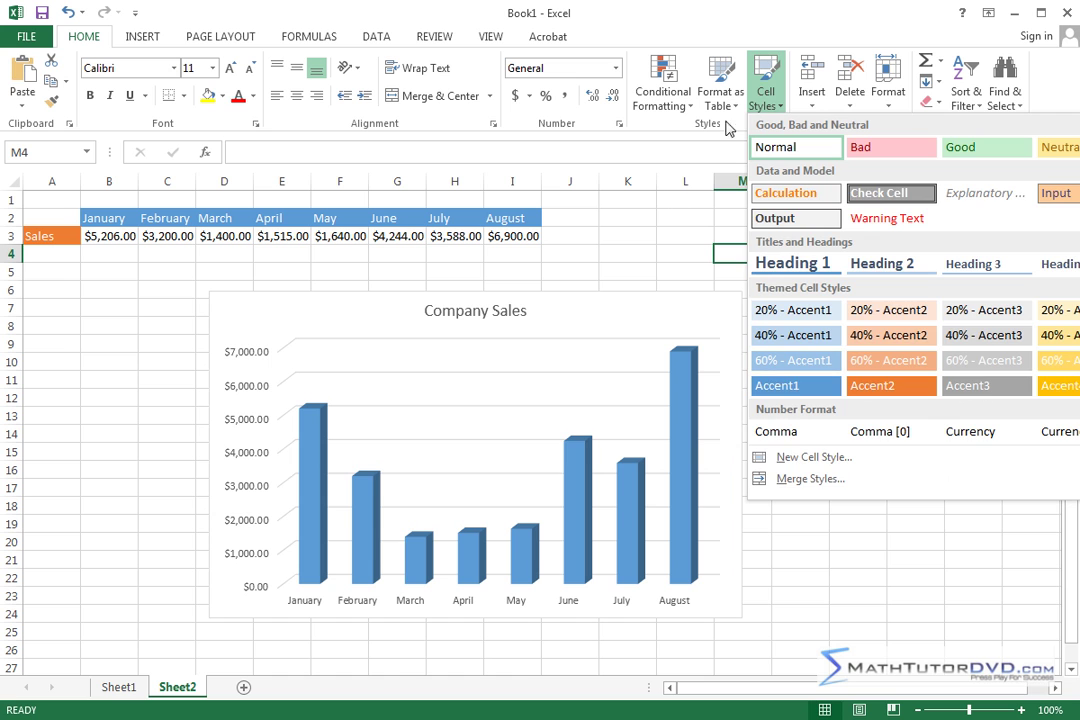
{"action": "left_click", "coordinate": [768, 95]}
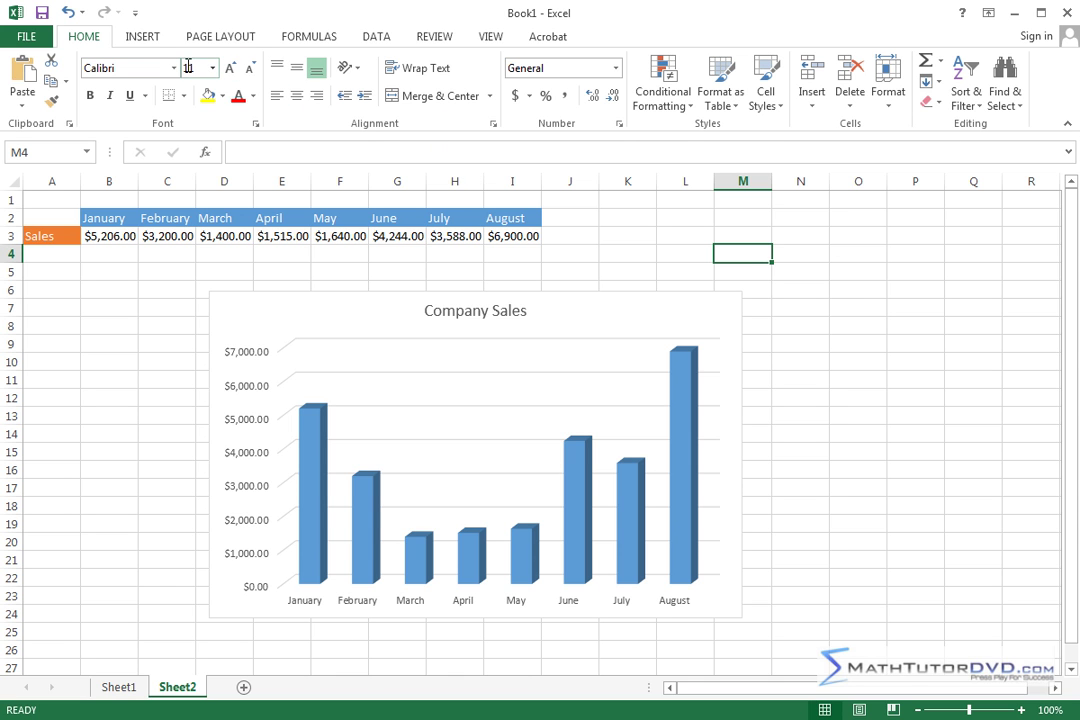
Step: Show the INSERT tab and preview the Column Chart types without inserting one
{"action": "left_click", "coordinate": [142, 37]}
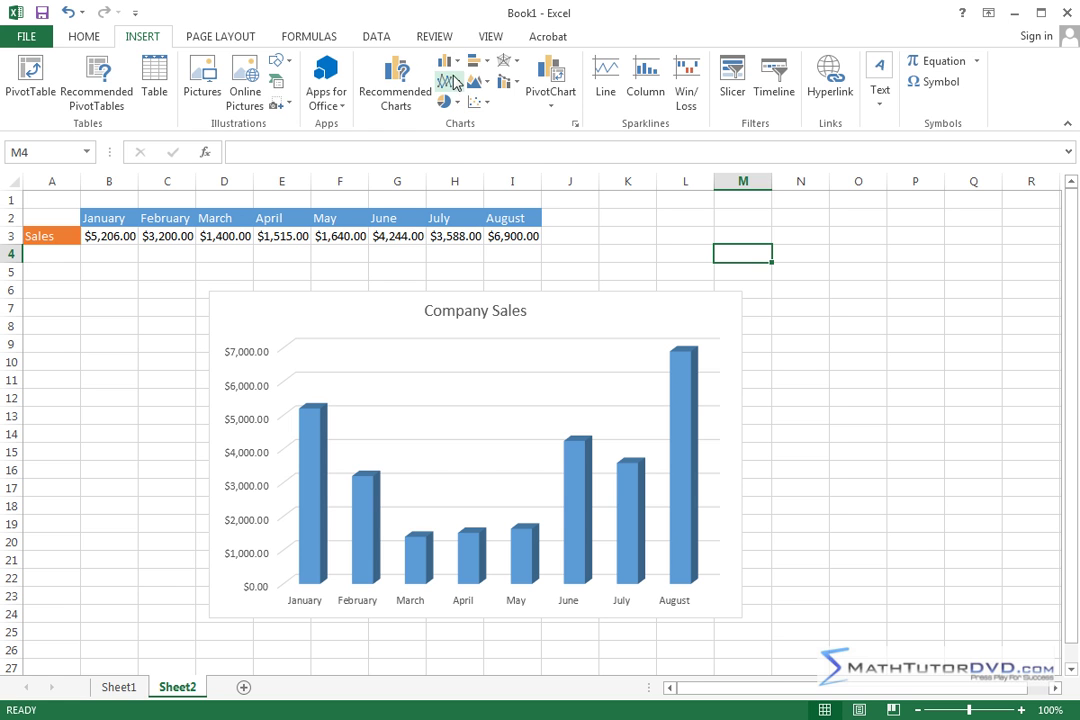
{"action": "left_click", "coordinate": [458, 61]}
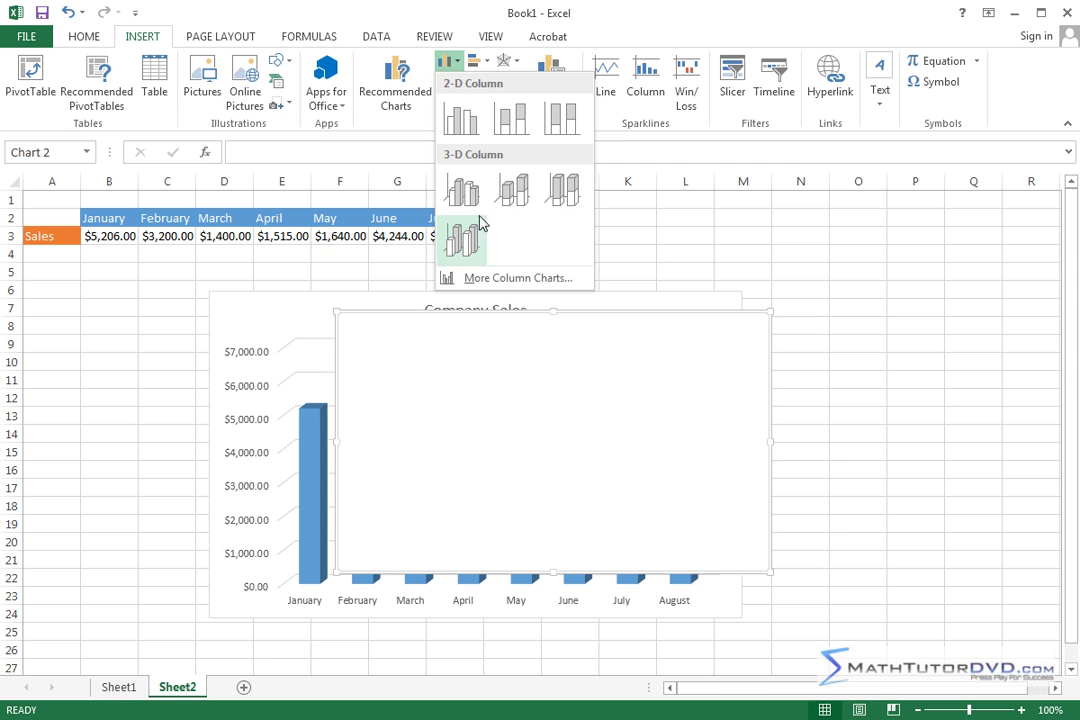
{"action": "left_click", "coordinate": [449, 70]}
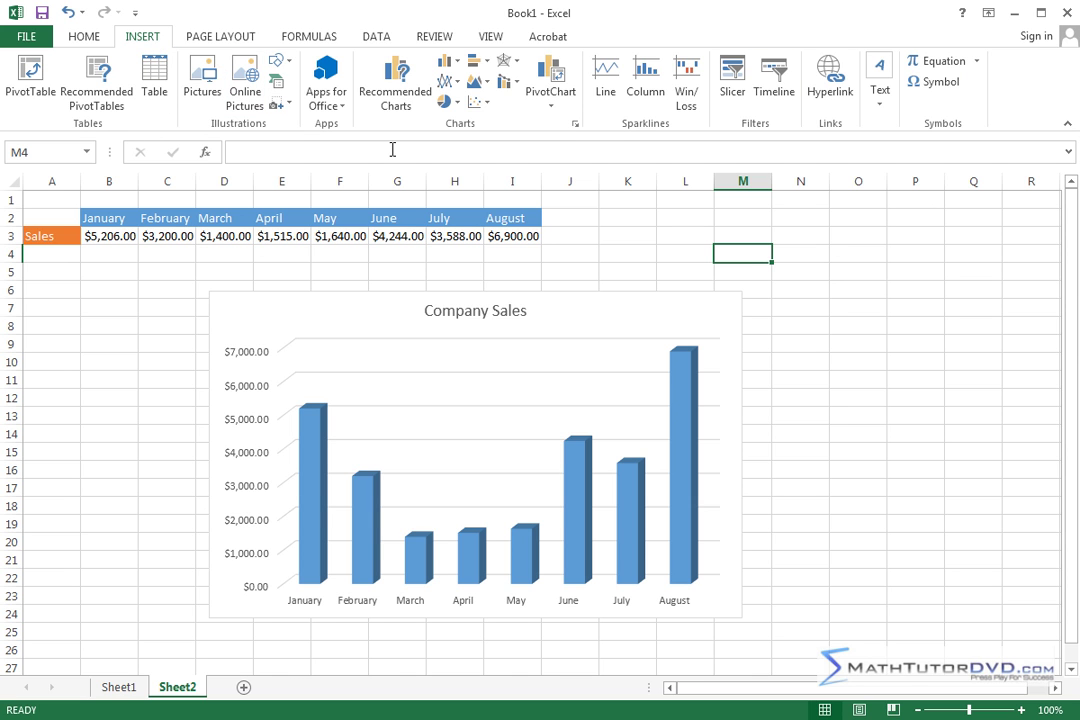
Step: Show the PAGE LAYOUT tab's page setup commands
{"action": "left_click", "coordinate": [213, 38]}
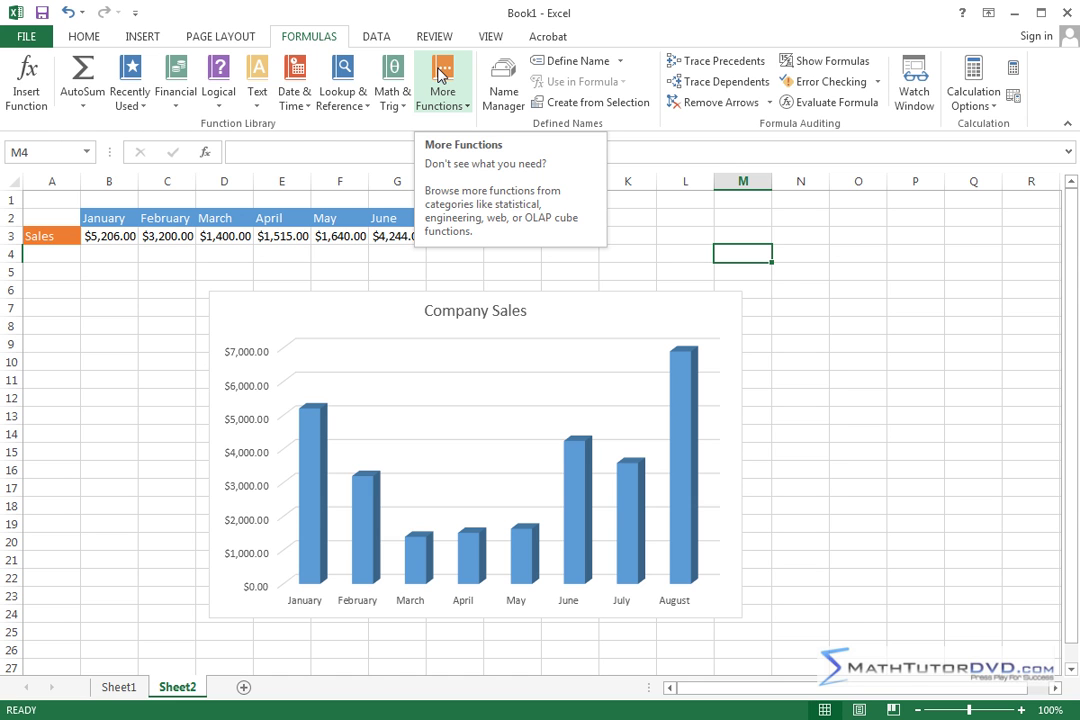
Step: Browse the AutoSum, Recently Used, Financial and Logical function lists, ending on Logical
{"action": "left_click", "coordinate": [79, 105]}
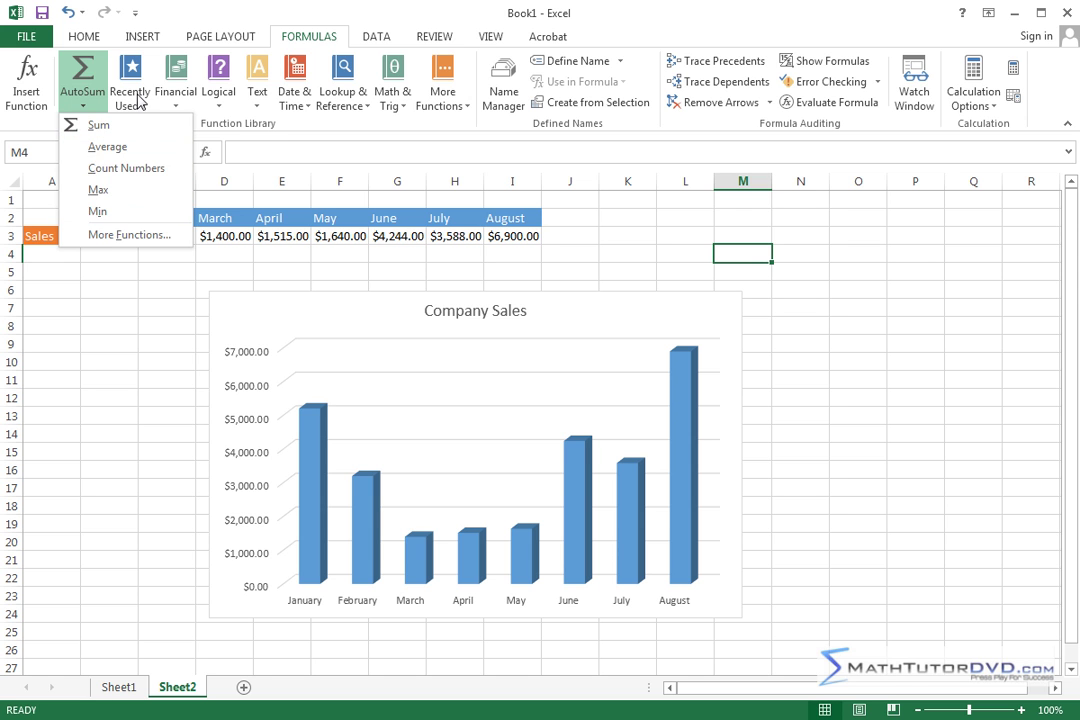
{"action": "left_click", "coordinate": [133, 105]}
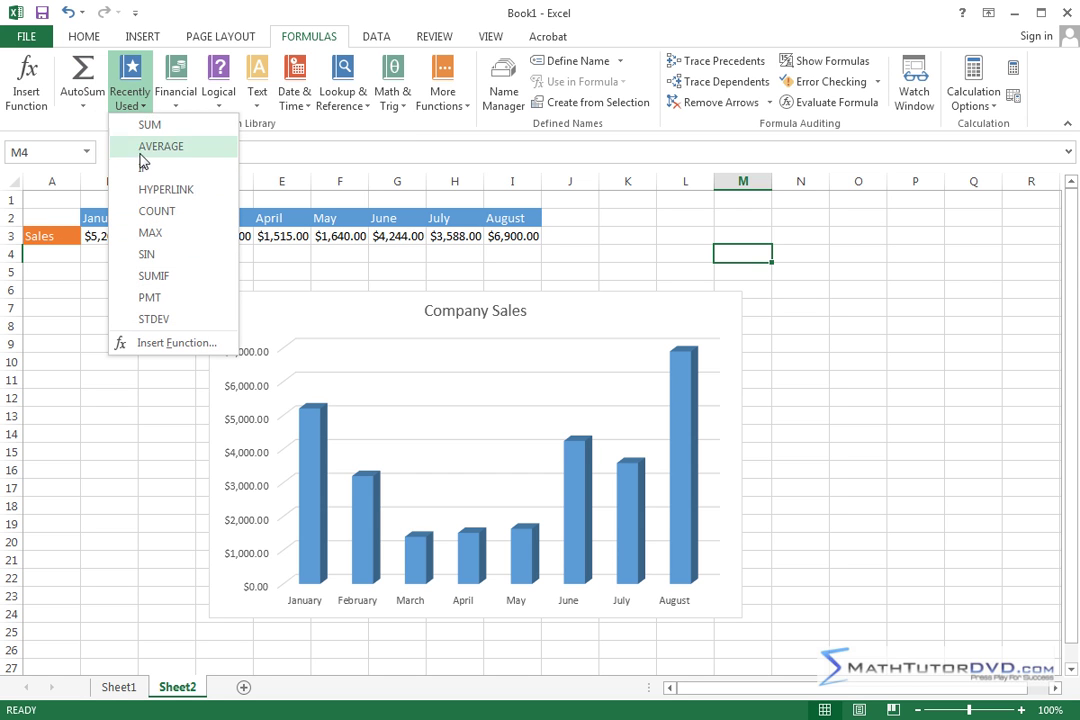
{"action": "left_click", "coordinate": [145, 103]}
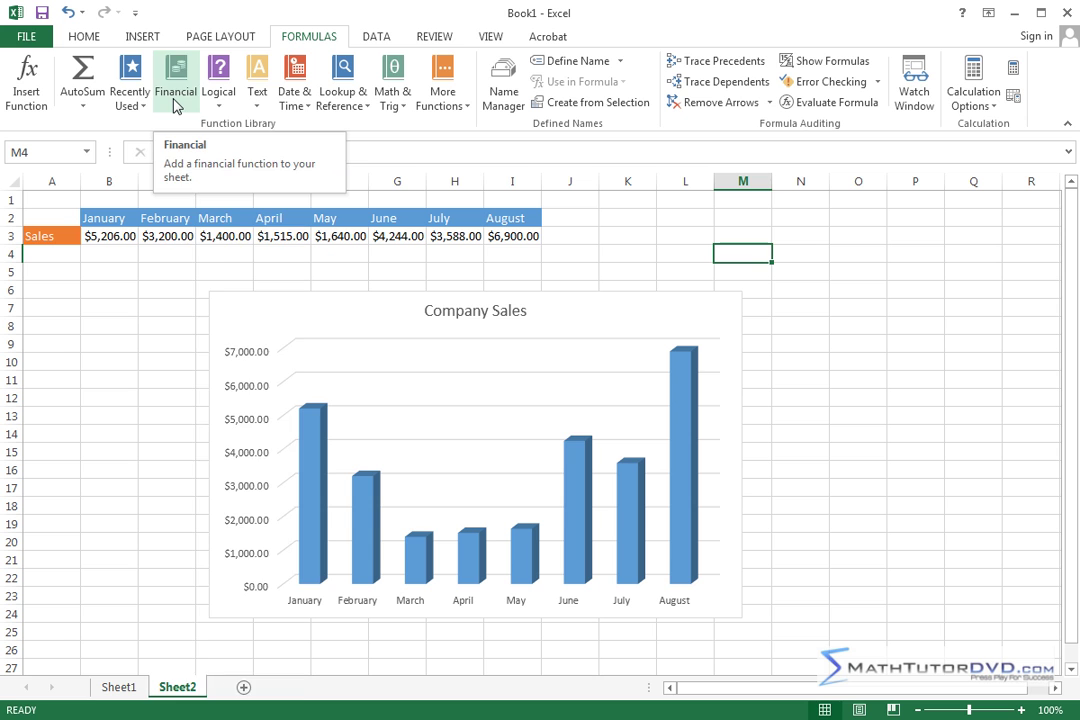
{"action": "left_click", "coordinate": [176, 102]}
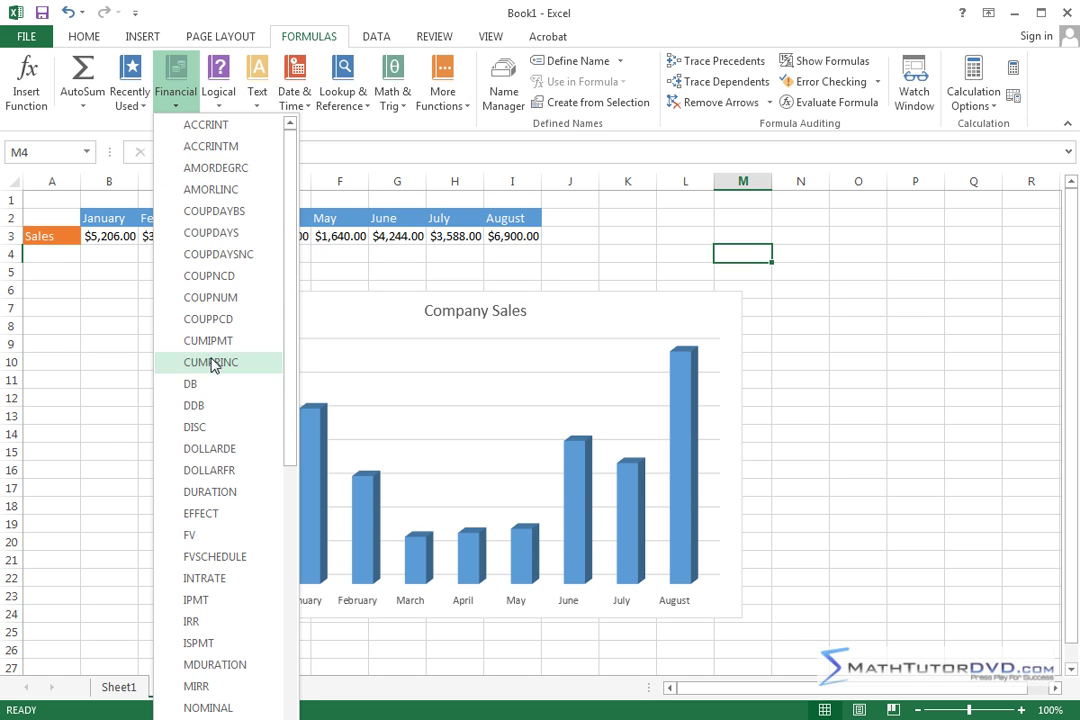
{"action": "left_click", "coordinate": [219, 98]}
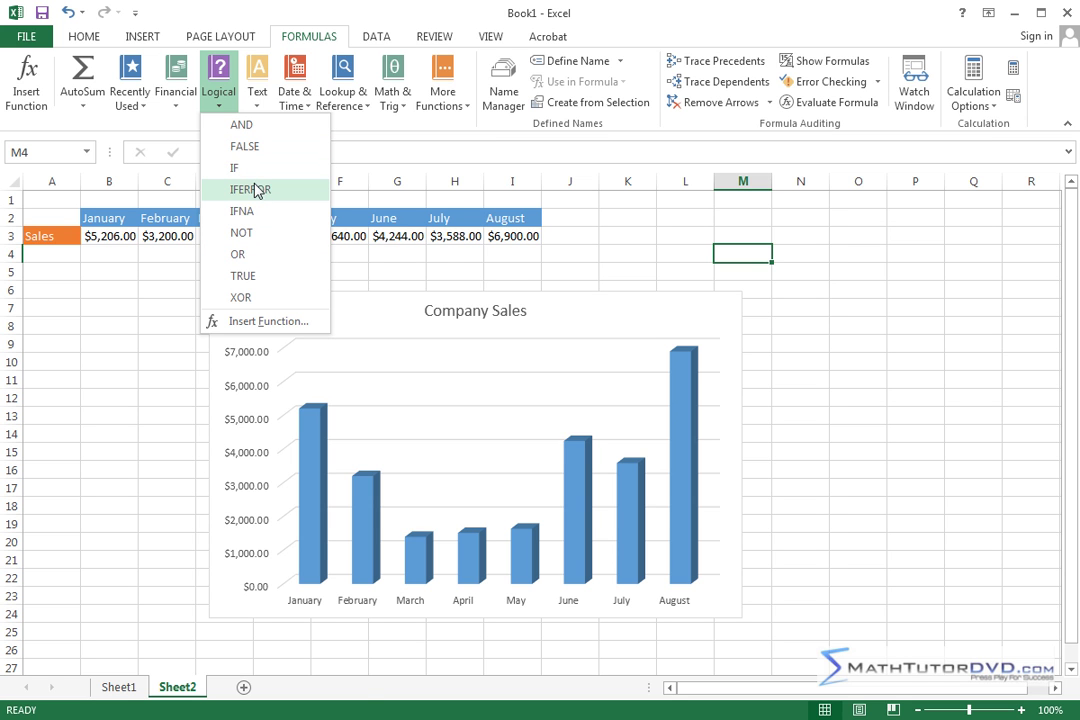
Step: Browse the Text, Date & Time, Lookup & Reference and Math & Trig function lists, then More Functions
{"action": "left_click", "coordinate": [257, 95]}
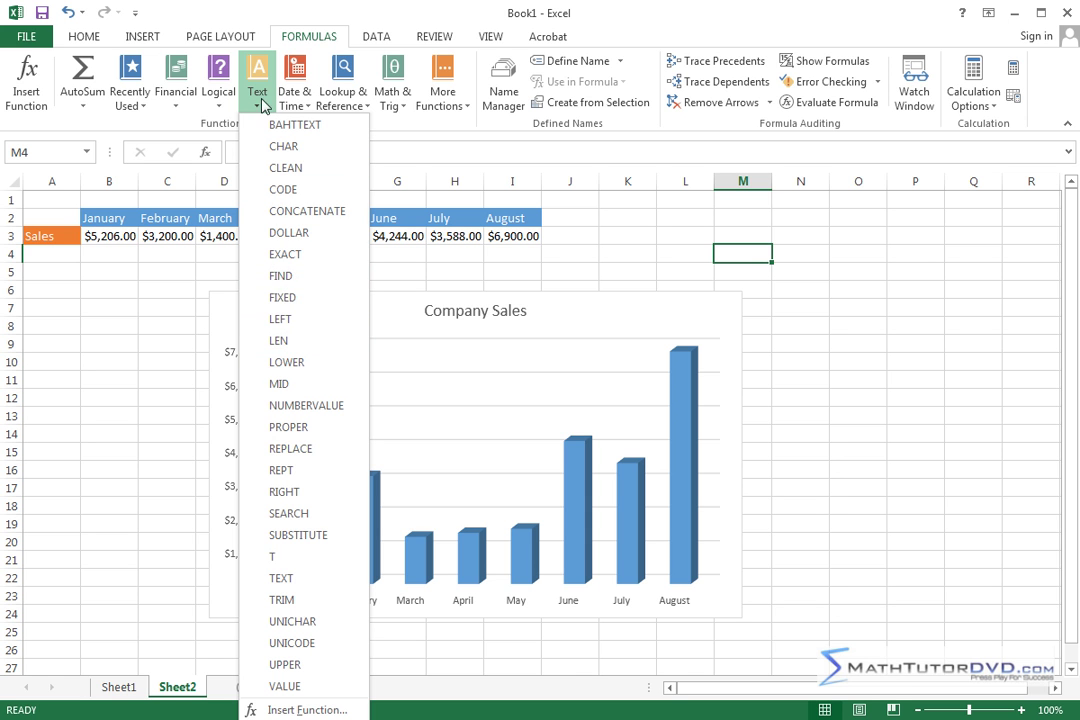
{"action": "left_click", "coordinate": [297, 100]}
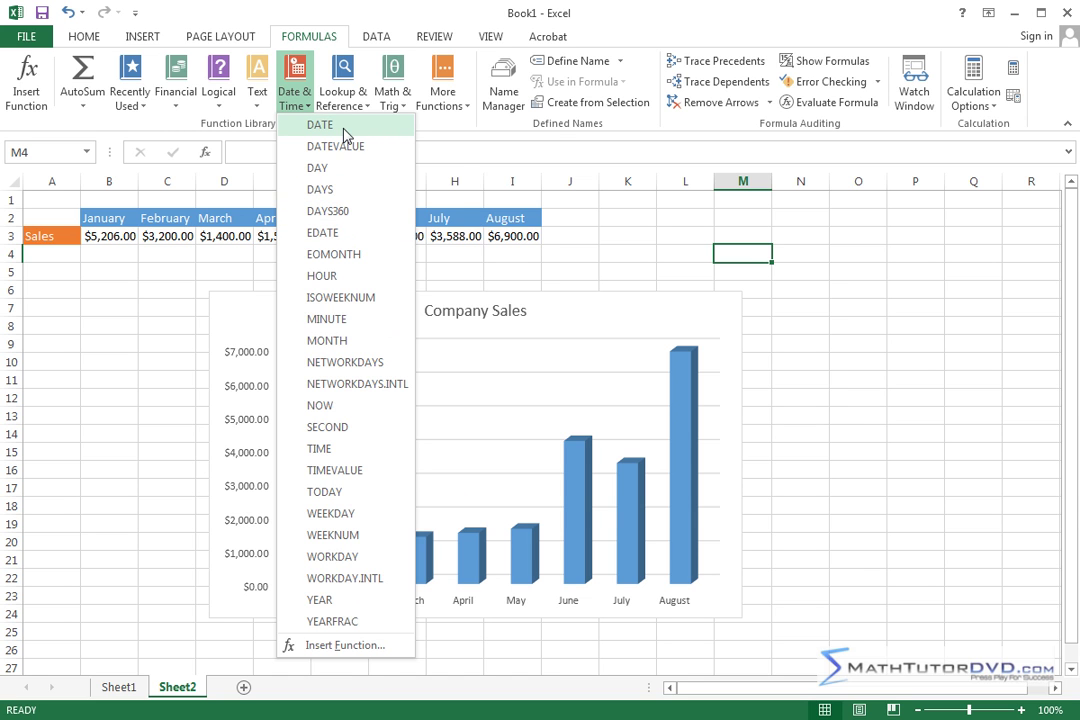
{"action": "mouse_move", "coordinate": [320, 124]}
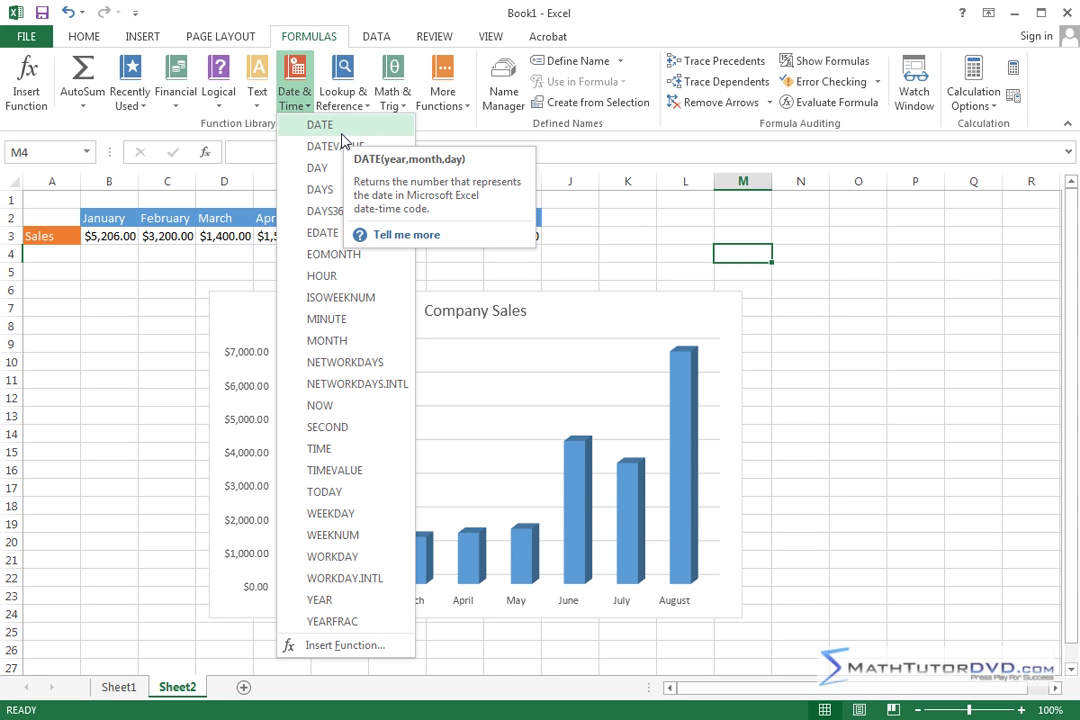
{"action": "left_click", "coordinate": [345, 100]}
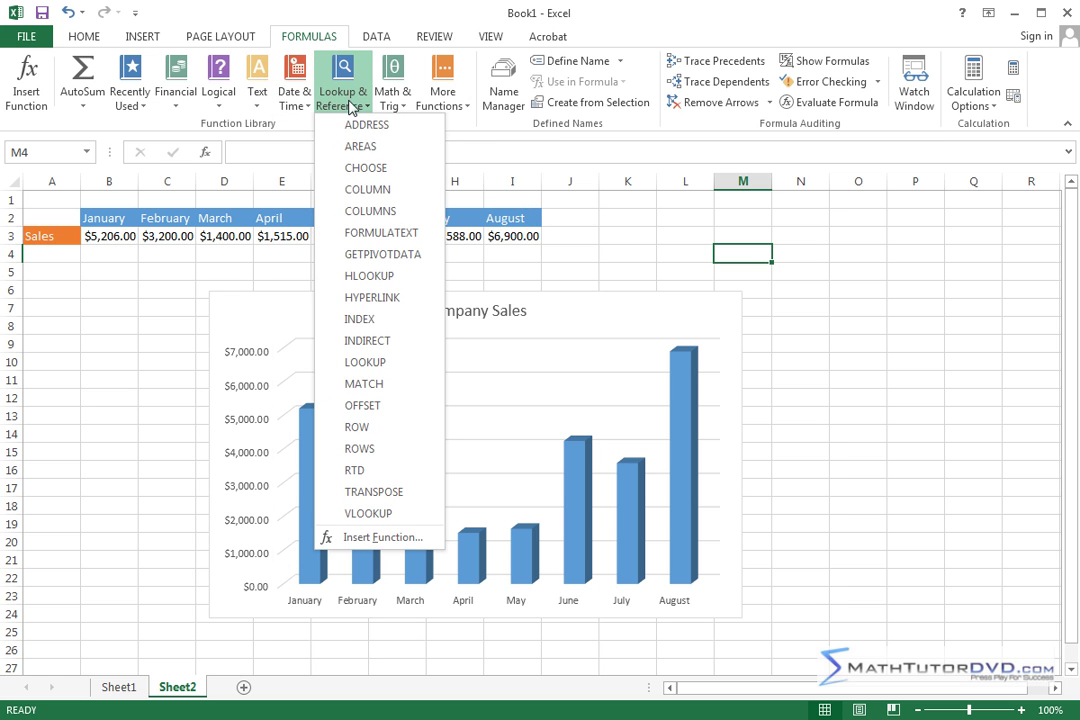
{"action": "left_click", "coordinate": [392, 100]}
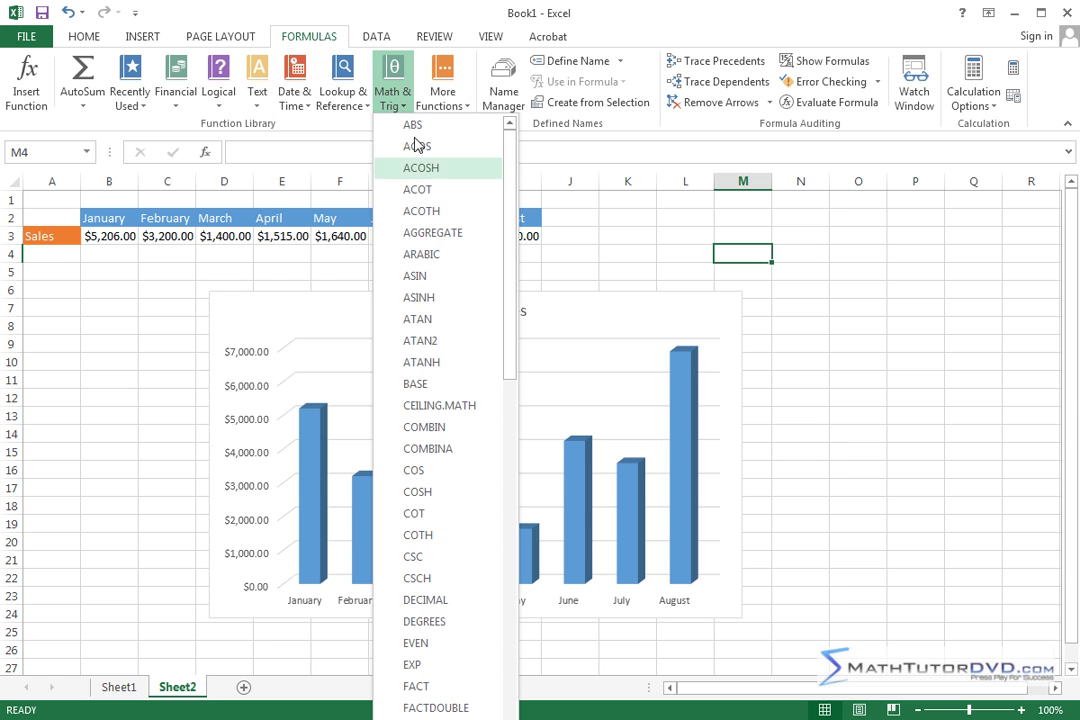
{"action": "left_click_drag", "start_coordinate": [513, 166], "coordinate": [500, 582]}
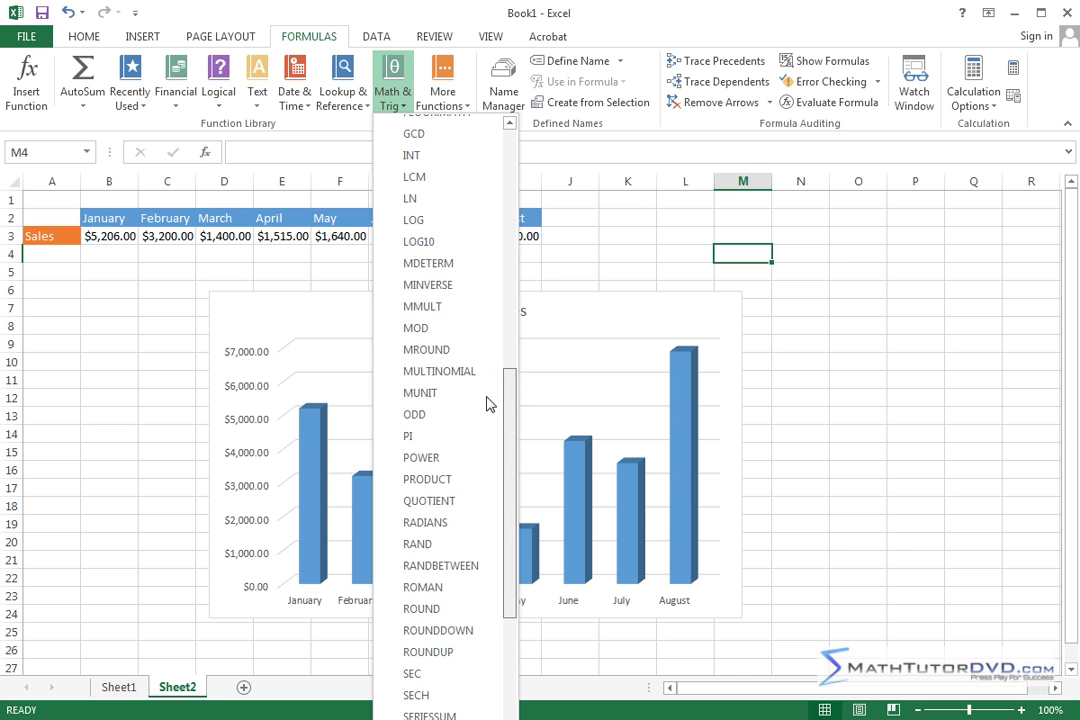
{"action": "left_click_drag", "start_coordinate": [500, 588], "coordinate": [533, 223]}
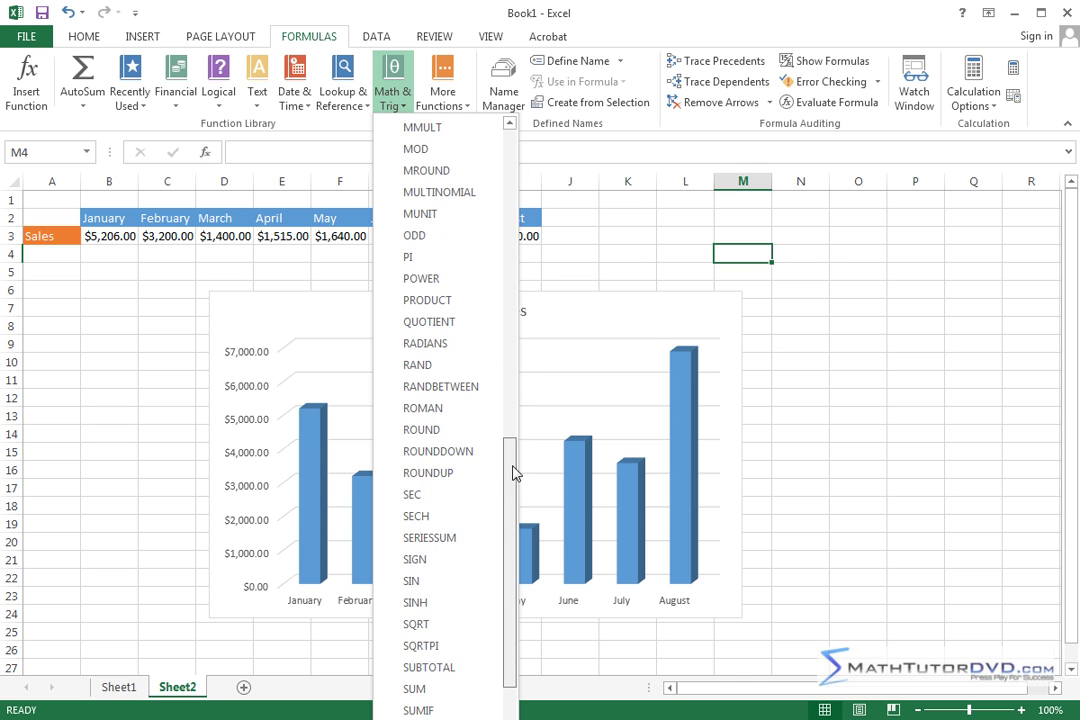
{"action": "left_click_drag", "start_coordinate": [506, 280], "coordinate": [513, 236]}
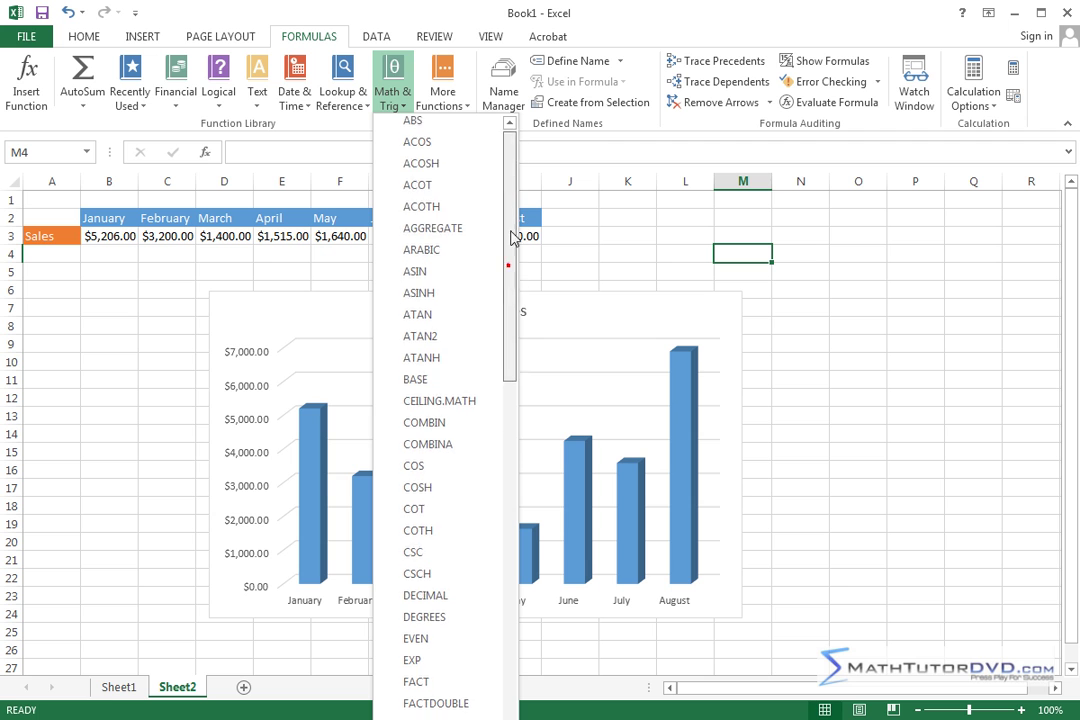
{"action": "left_click", "coordinate": [447, 97]}
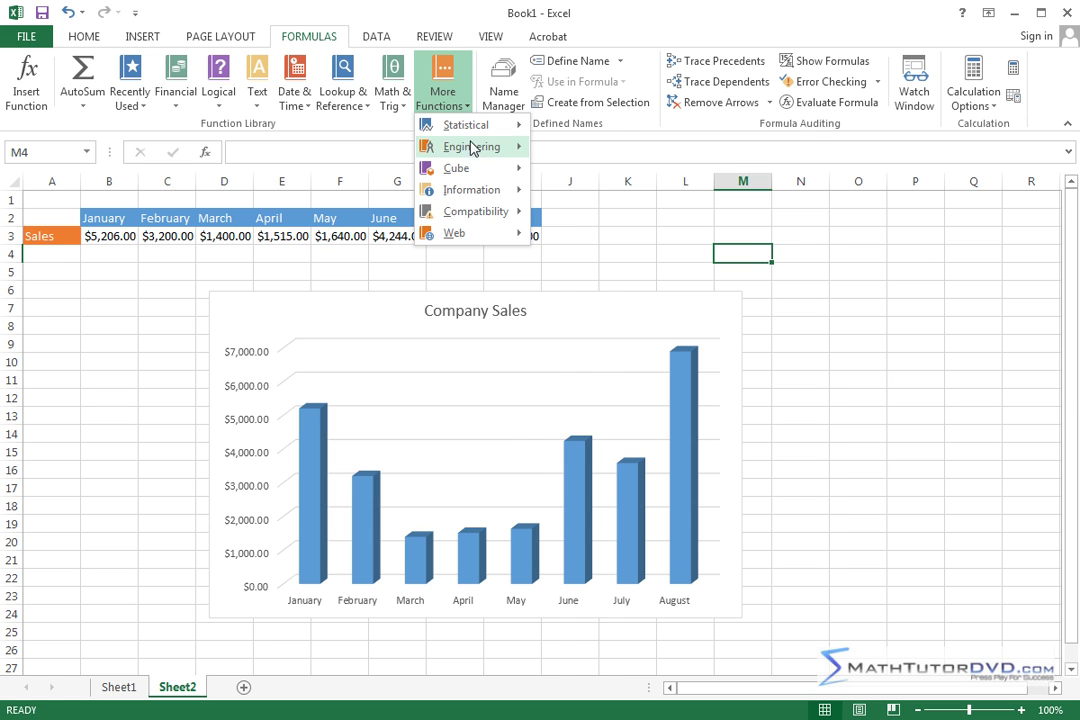
{"action": "mouse_move", "coordinate": [466, 125]}
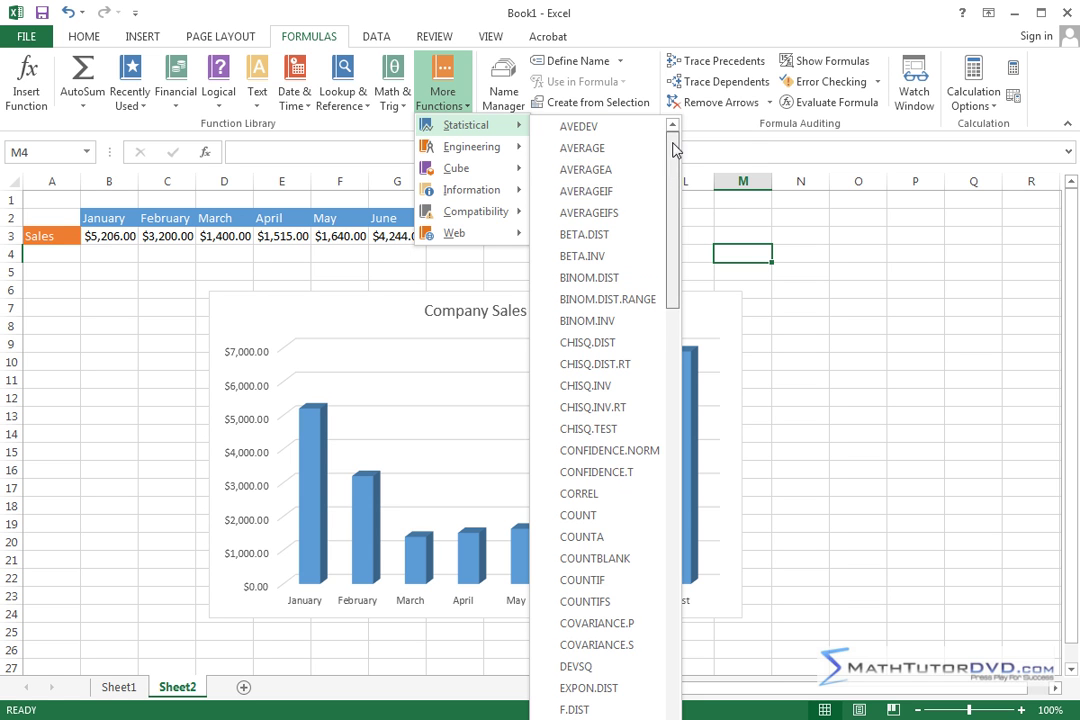
Step: Scroll through the Statistical and Engineering function lists, then show the DATA tab commands
{"action": "mouse_move", "coordinate": [672, 146]}
{"action": "left_mouse_down"}
{"action": "mouse_move", "coordinate": [676, 298]}
{"action": "mouse_move", "coordinate": [675, 125]}
{"action": "left_mouse_up"}
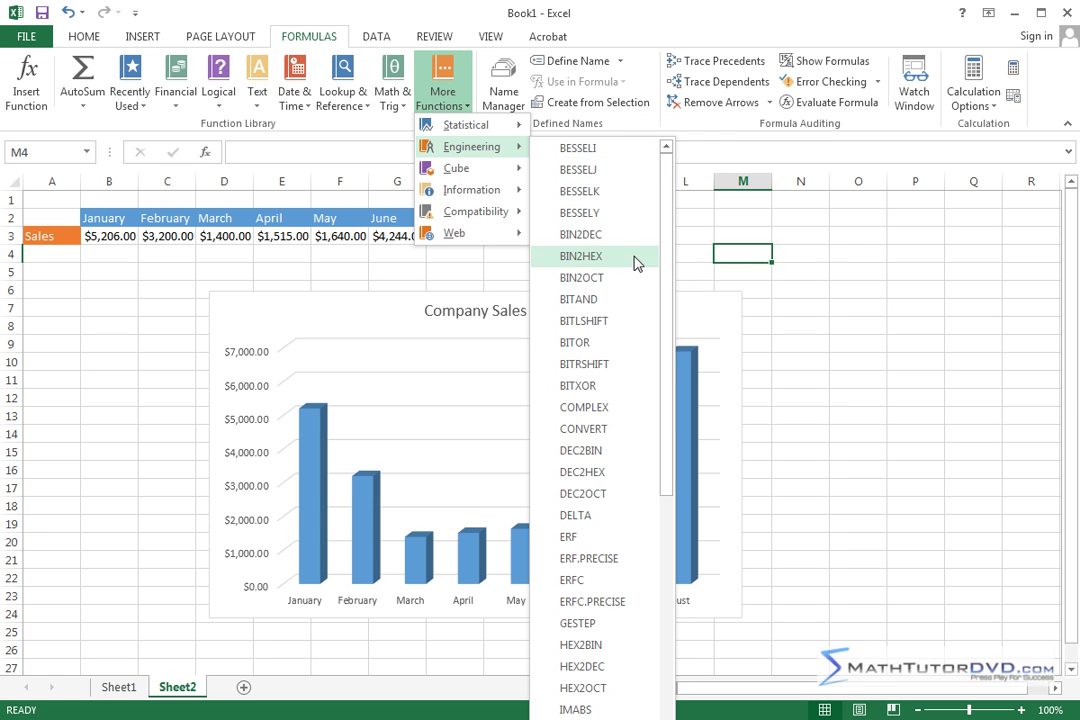
{"action": "mouse_move", "coordinate": [669, 212]}
{"action": "left_mouse_down"}
{"action": "mouse_move", "coordinate": [665, 349]}
{"action": "mouse_move", "coordinate": [667, 160]}
{"action": "left_mouse_up"}
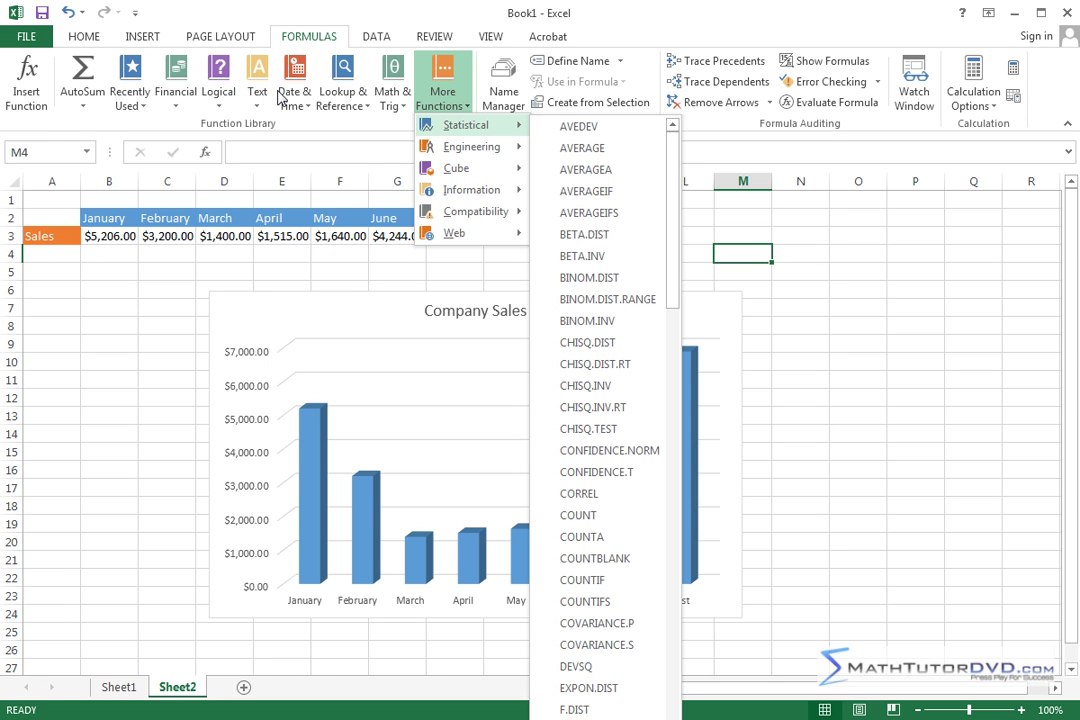
{"action": "left_click", "coordinate": [378, 38]}
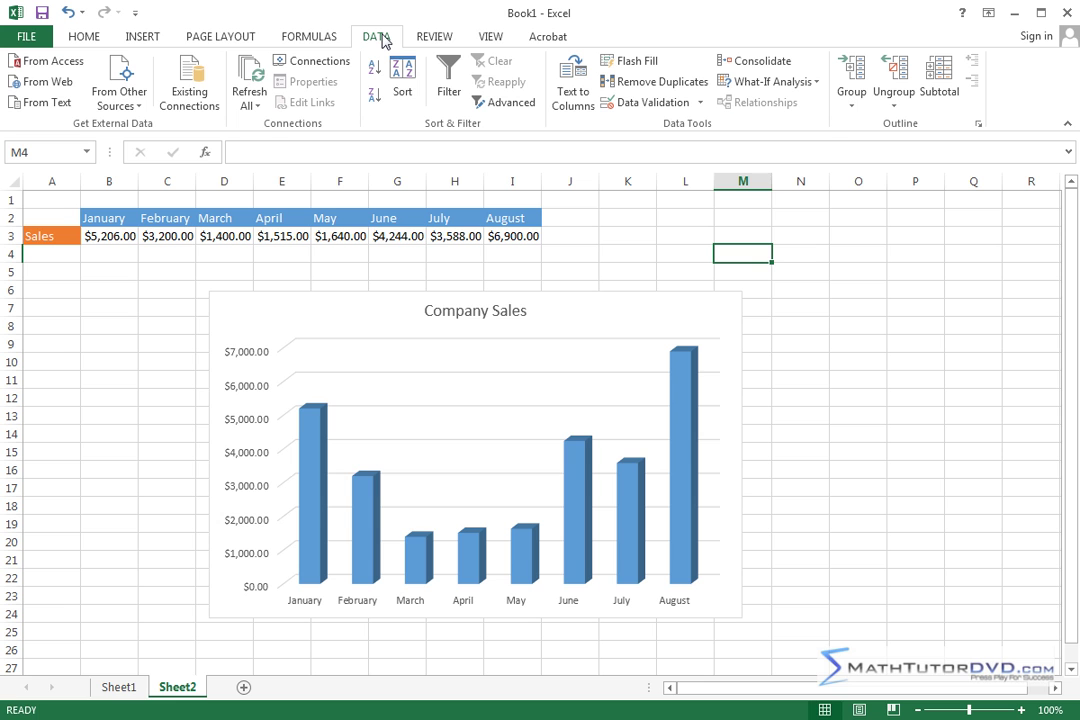
Step: Show the REVIEW tab's proofing, comments and protection commands
{"action": "left_click", "coordinate": [438, 38]}
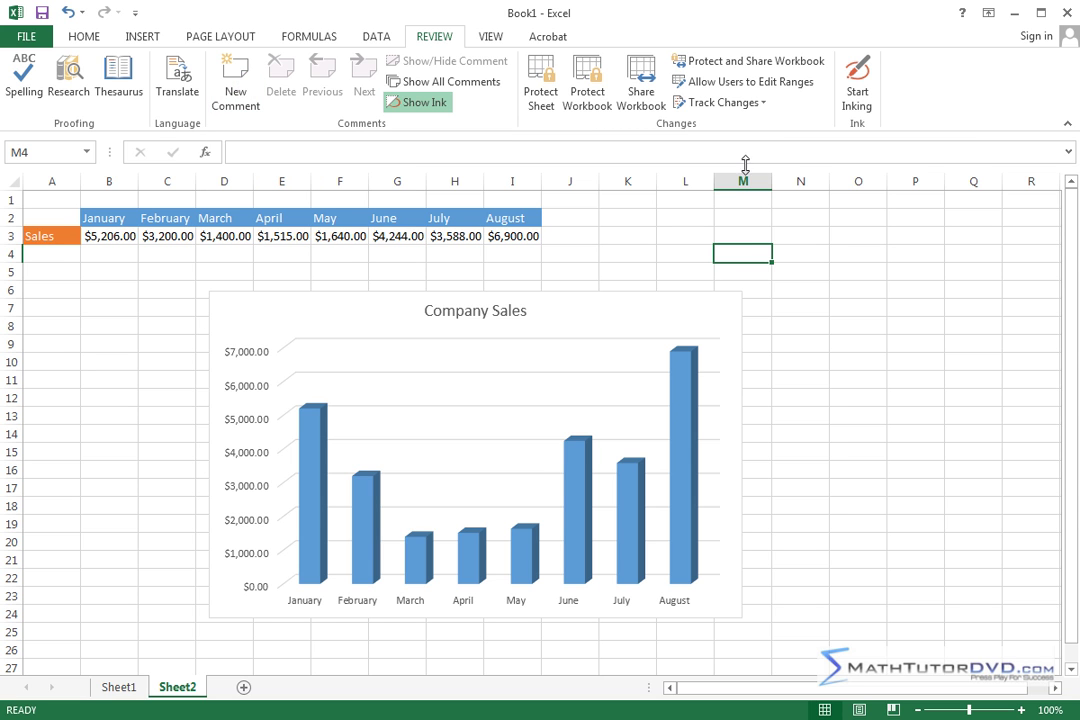
Step: On the VIEW tab, zoom the sheet to 50% and then back to 100%
{"action": "left_click", "coordinate": [491, 40]}
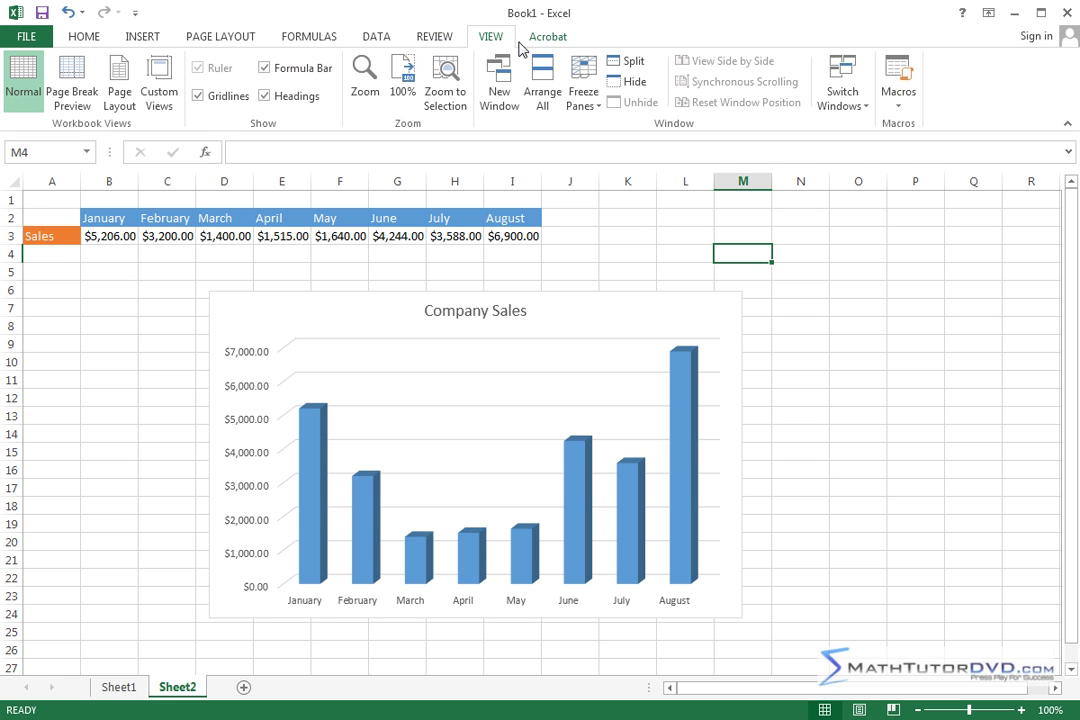
{"action": "left_click", "coordinate": [365, 80]}
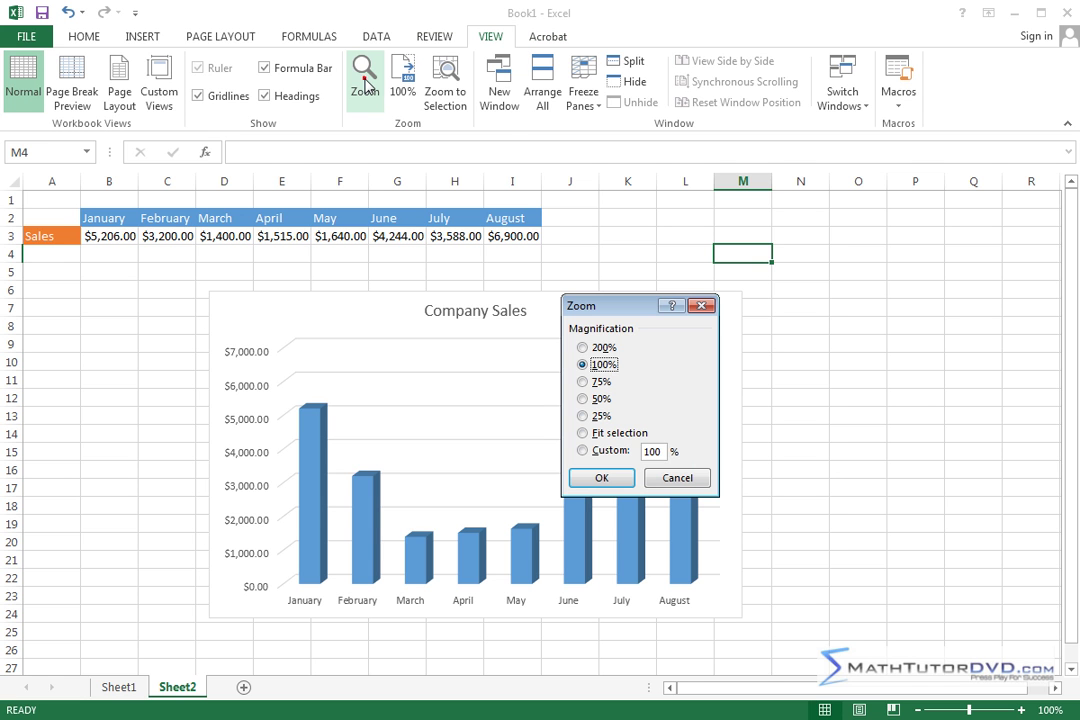
{"action": "left_click", "coordinate": [600, 399]}
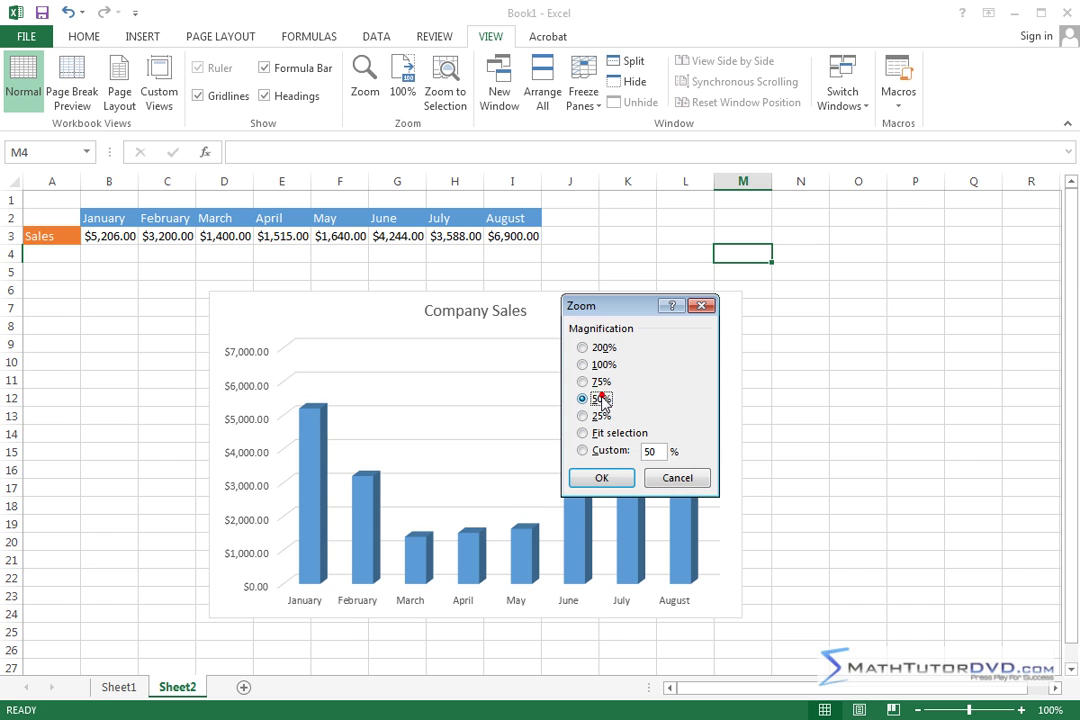
{"action": "left_click", "coordinate": [603, 477]}
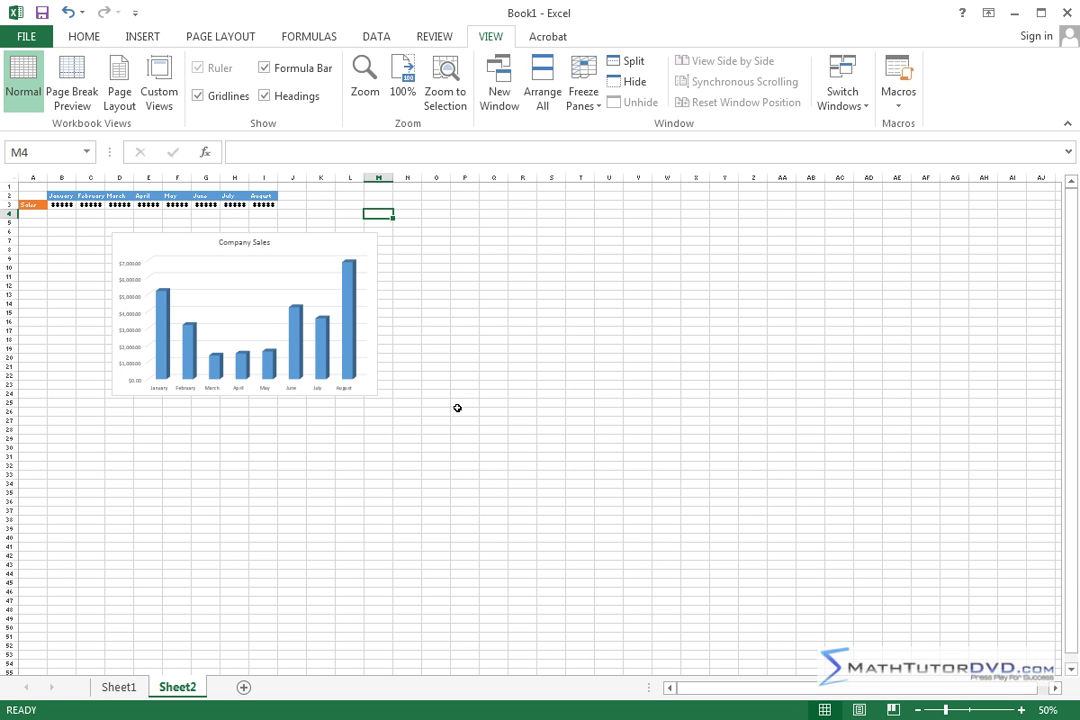
{"action": "left_click", "coordinate": [404, 80]}
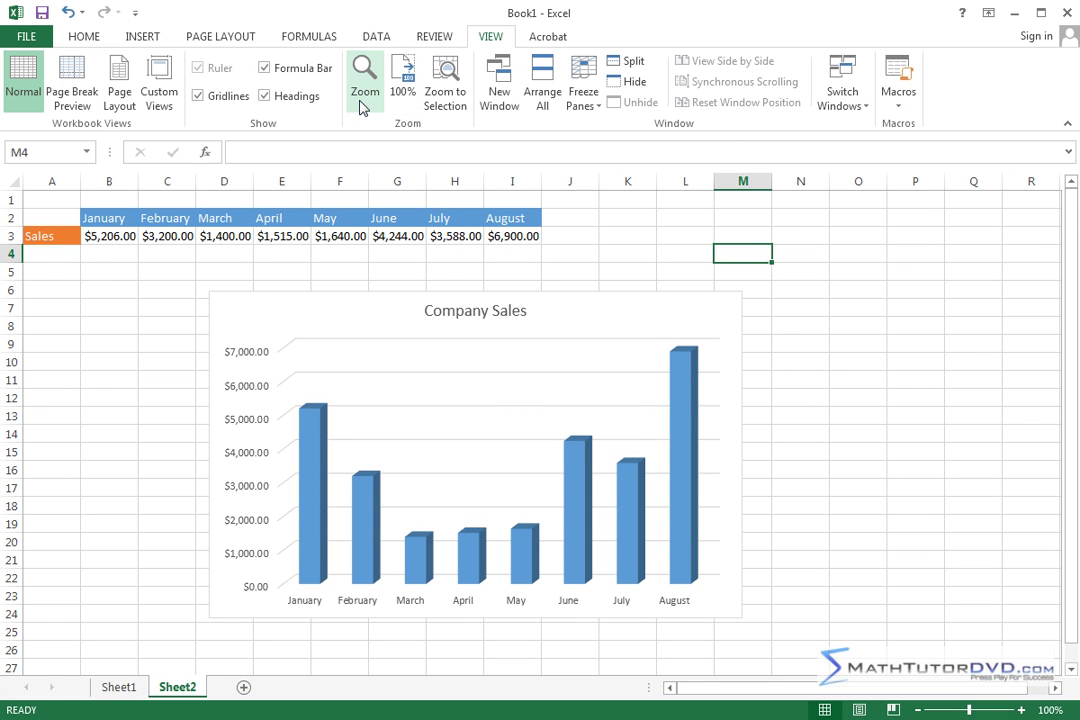
Step: Hide and restore the worksheet gridlines, then show the Acrobat PDF tools
{"action": "left_click", "coordinate": [229, 97]}
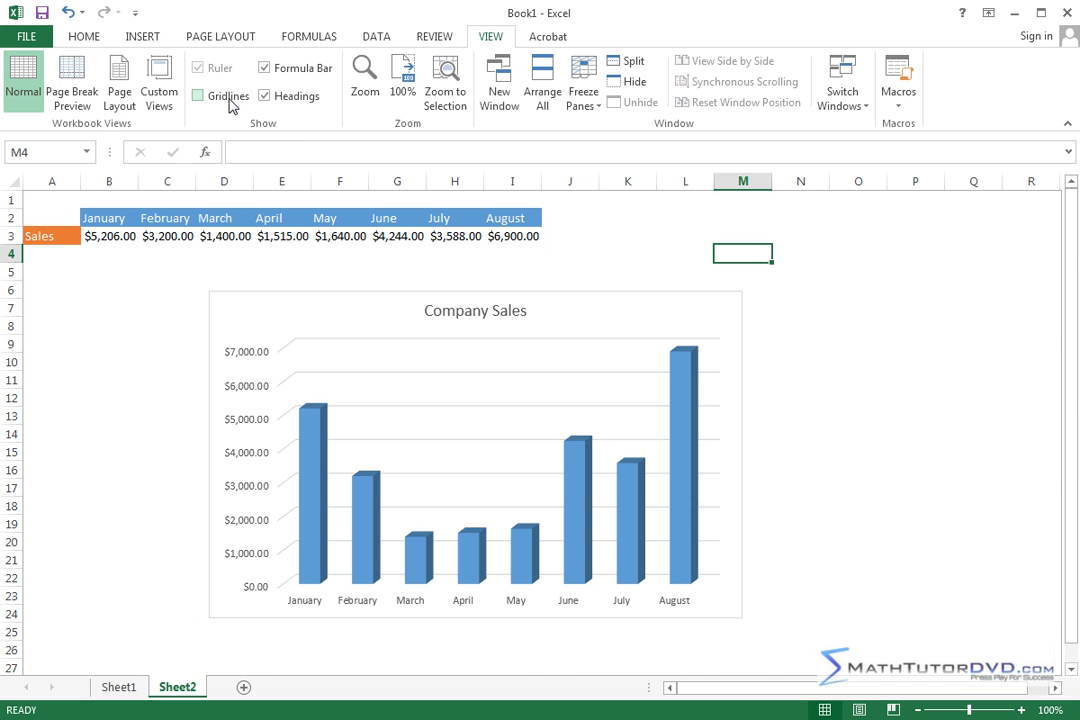
{"action": "left_click", "coordinate": [229, 97]}
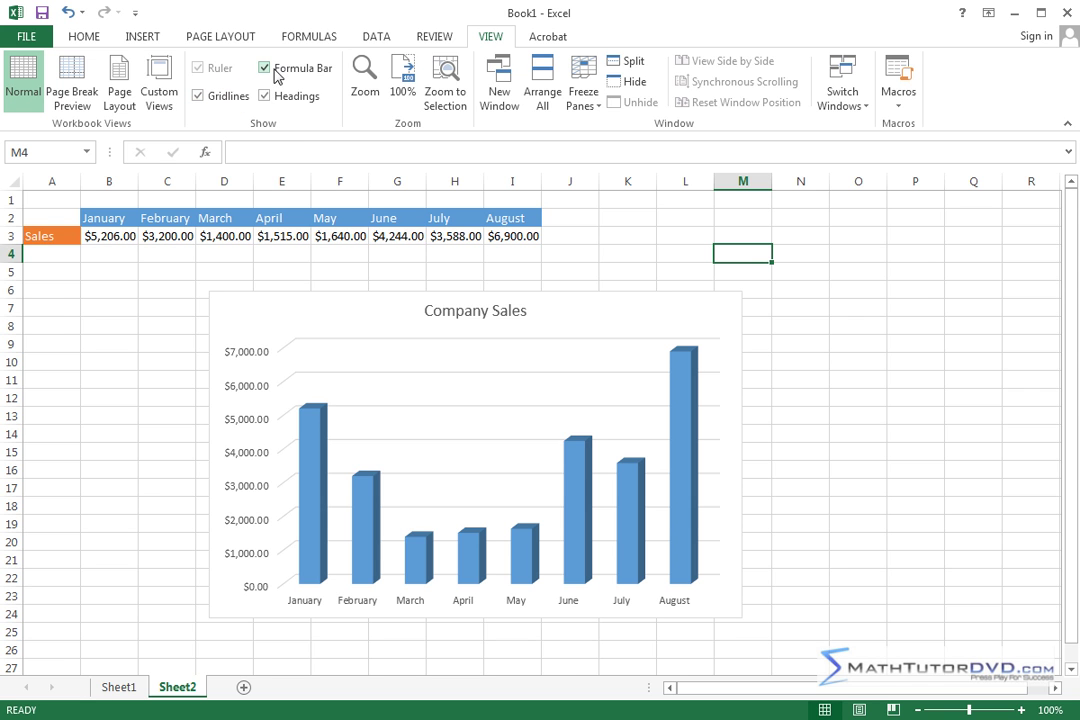
{"action": "left_click", "coordinate": [558, 42]}
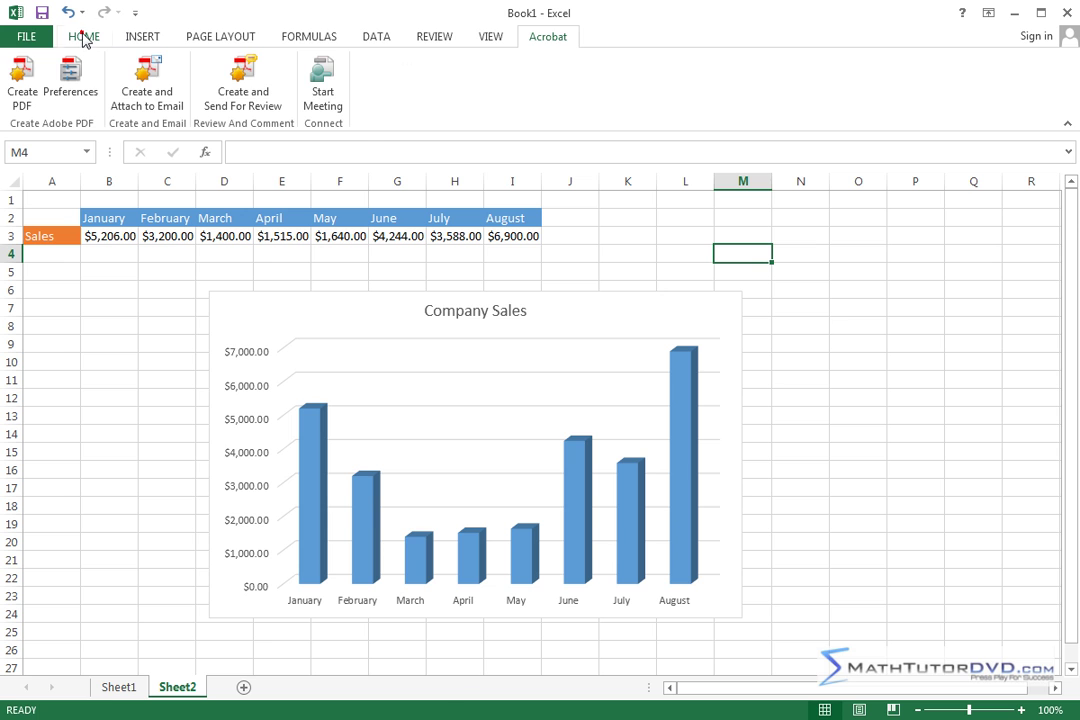
Step: Back on HOME, set the Sales label in A3 to 14 point, toggling bold on and off
{"action": "left_click", "coordinate": [70, 30]}
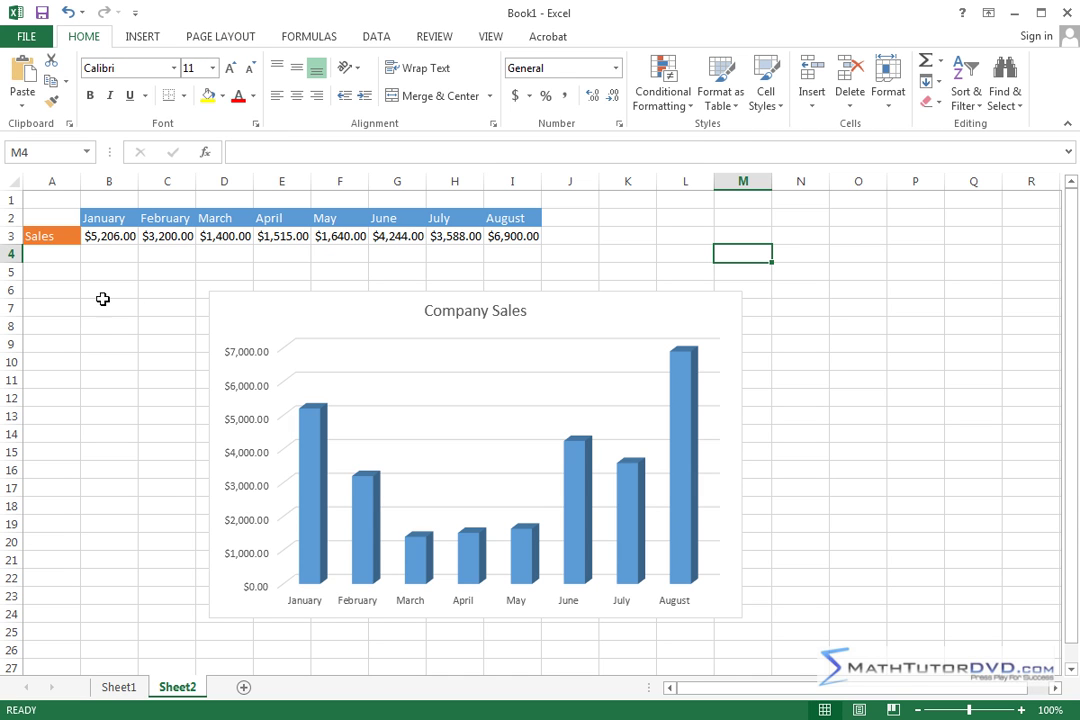
{"action": "left_click", "coordinate": [47, 235]}
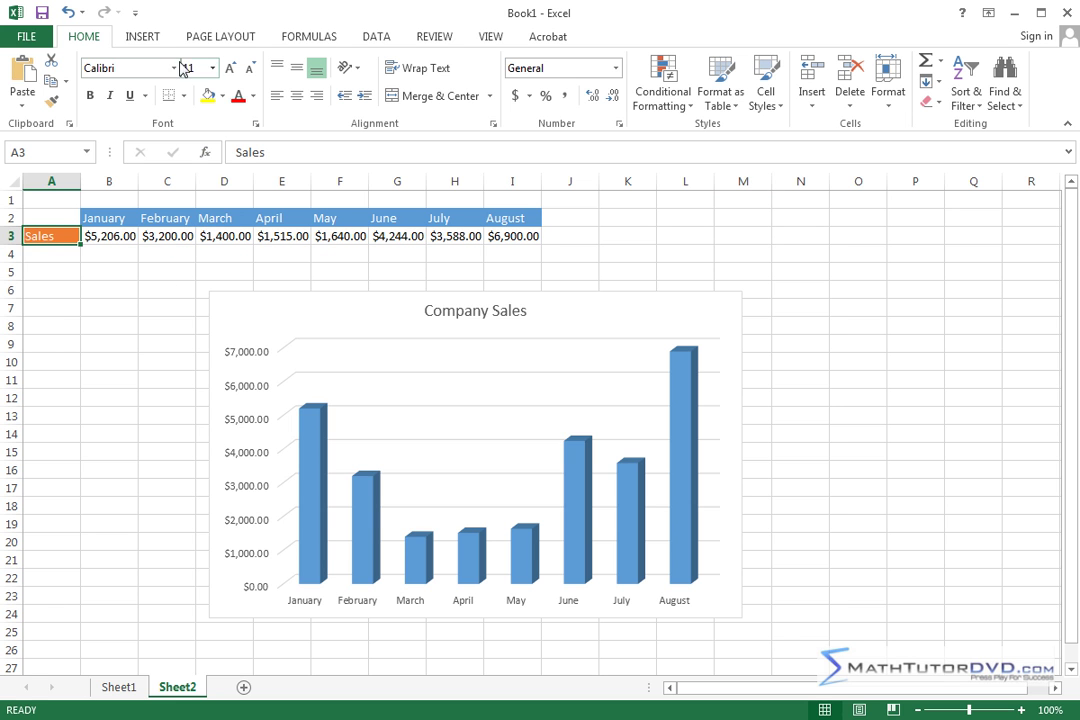
{"action": "left_click", "coordinate": [211, 68]}
{"action": "left_click", "coordinate": [191, 173]}
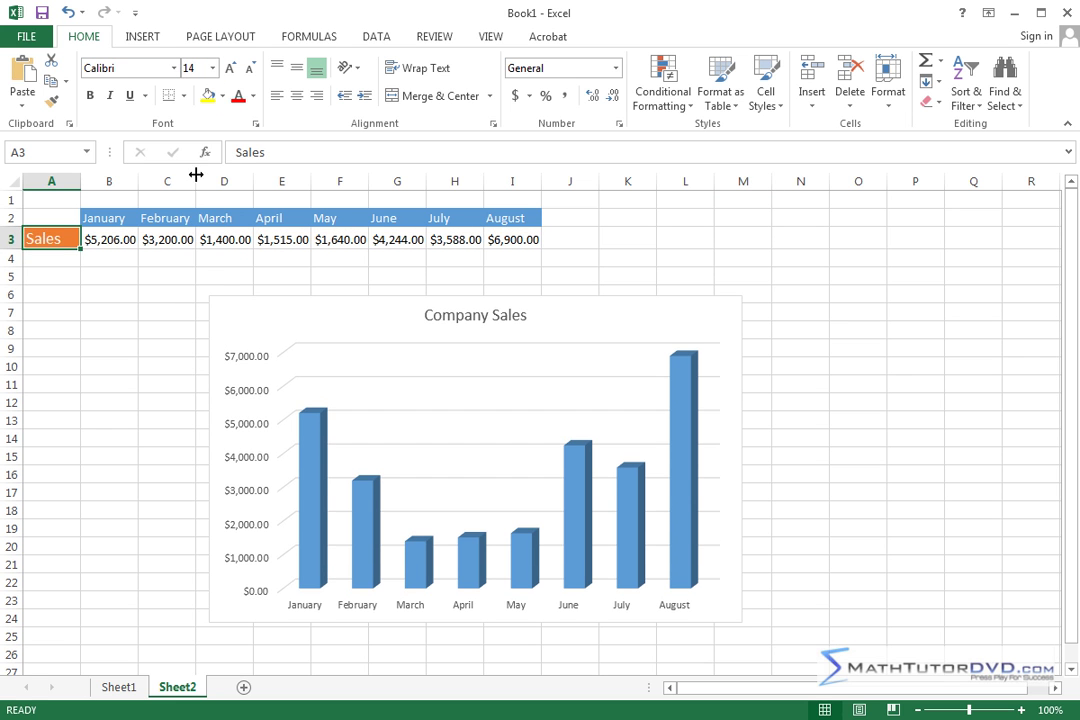
{"action": "left_click", "coordinate": [91, 95]}
{"action": "left_click", "coordinate": [91, 95]}
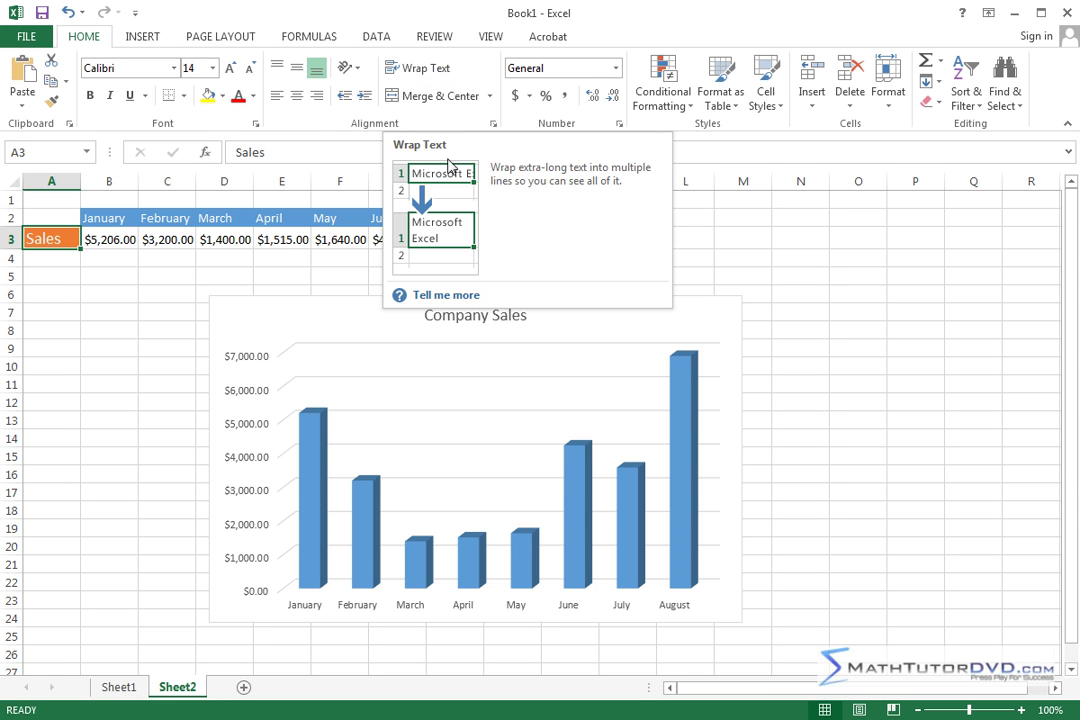
{"action": "mouse_move", "coordinate": [256, 123]}
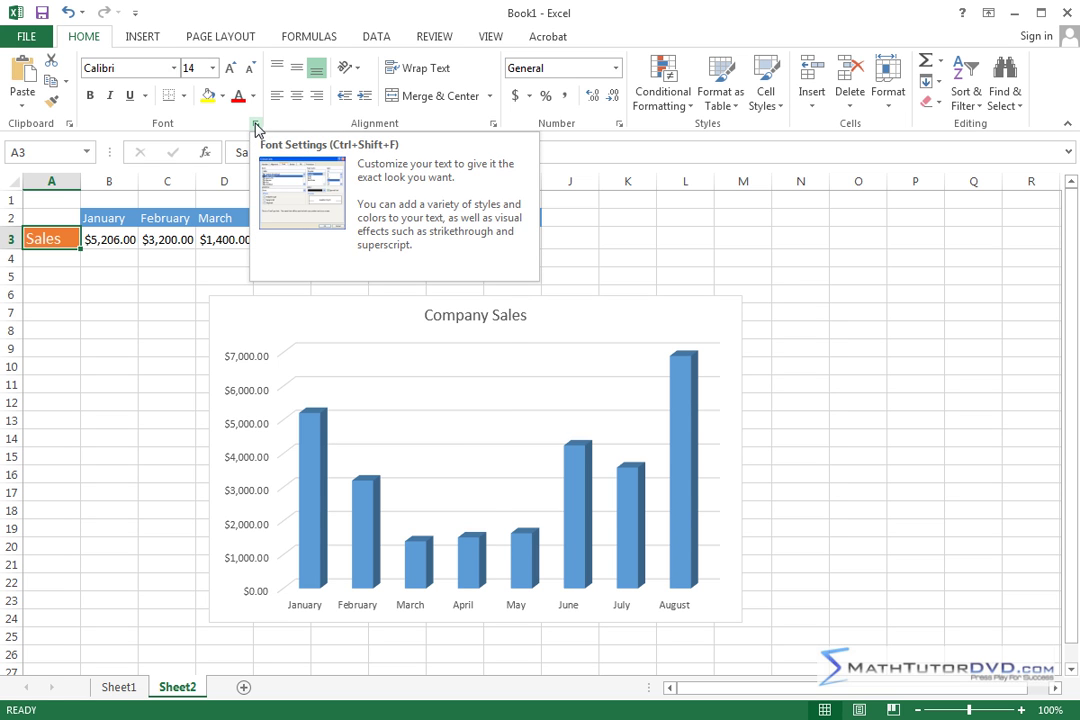
Step: Apply strikethrough to the Sales label in A3 through the Font dialog
{"action": "left_click", "coordinate": [256, 125]}
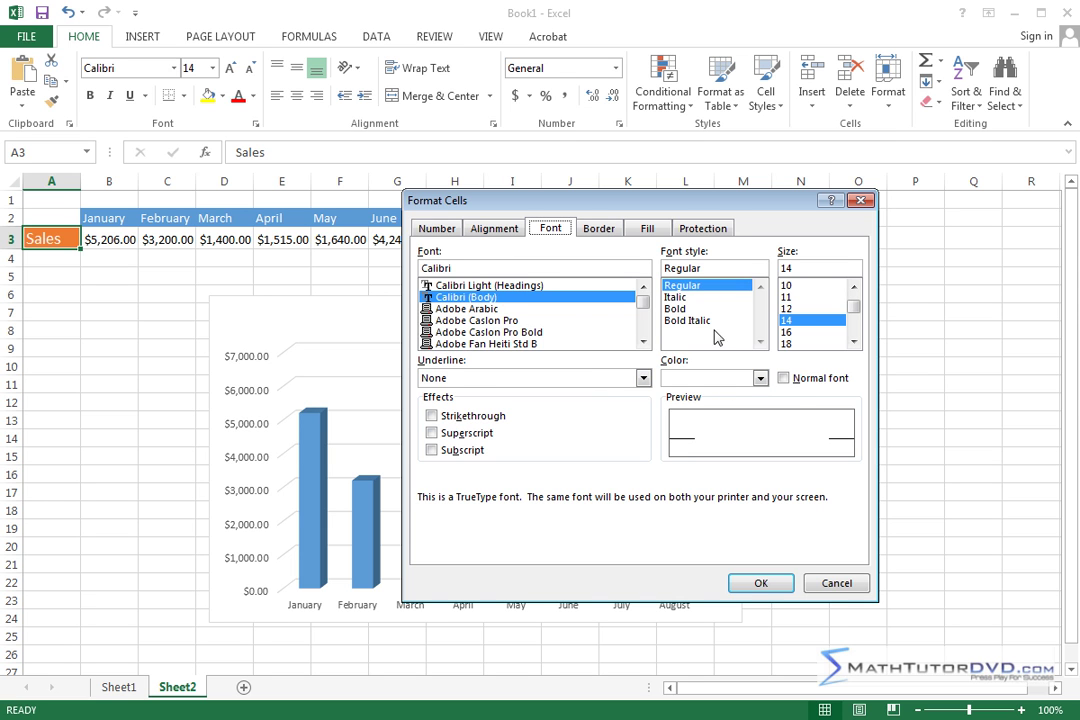
{"action": "left_click", "coordinate": [455, 420]}
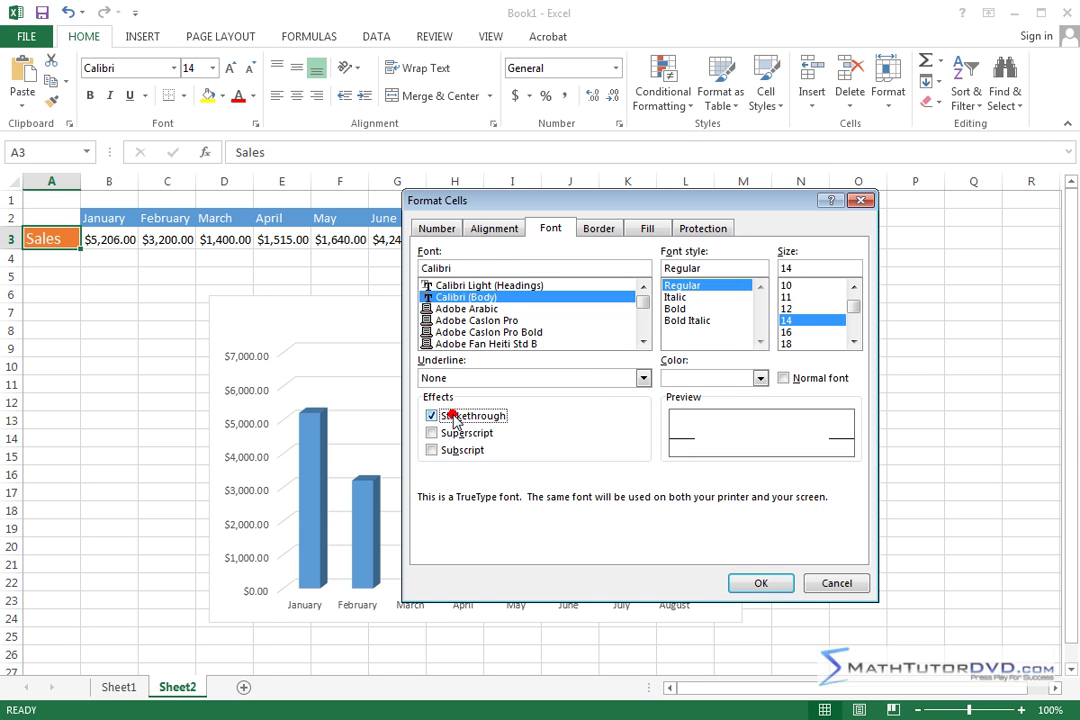
{"action": "left_click", "coordinate": [758, 583]}
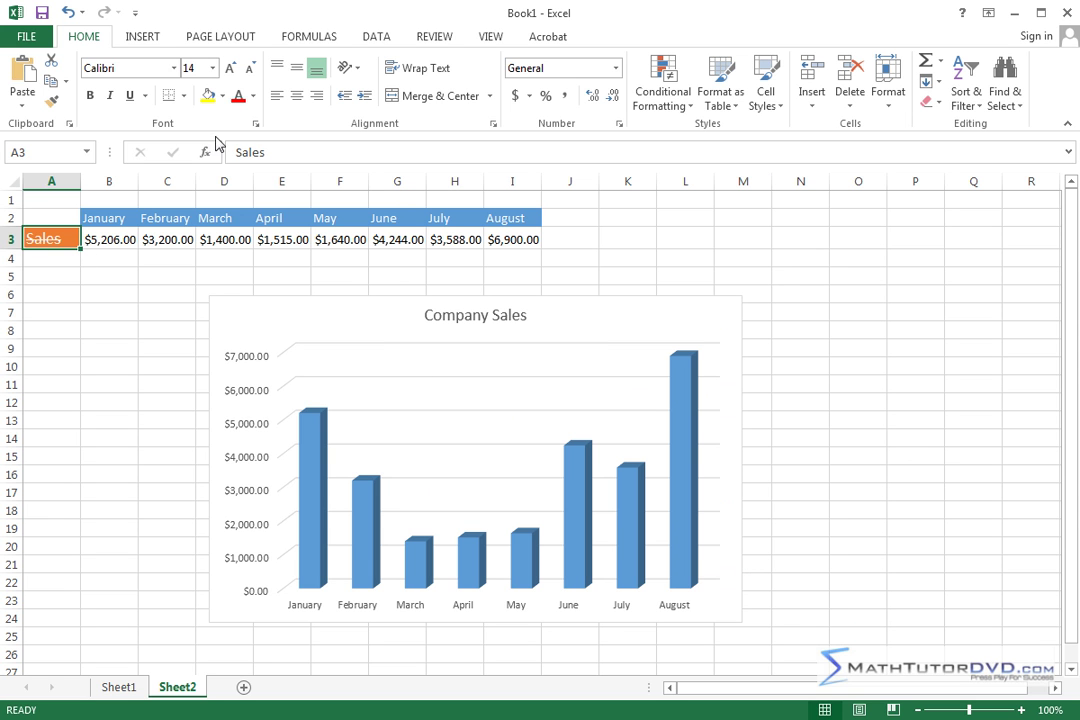
Step: Reopen Font settings and untick strikethrough without applying, then open and close Alignment settings
{"action": "left_click", "coordinate": [255, 123]}
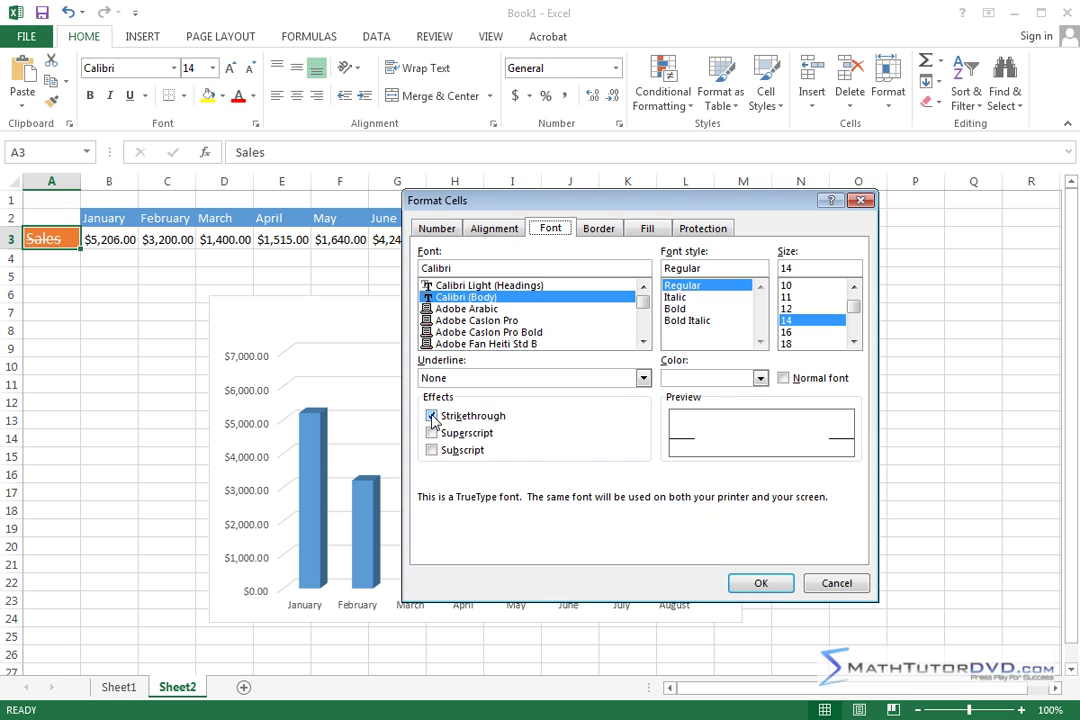
{"action": "left_click", "coordinate": [431, 415]}
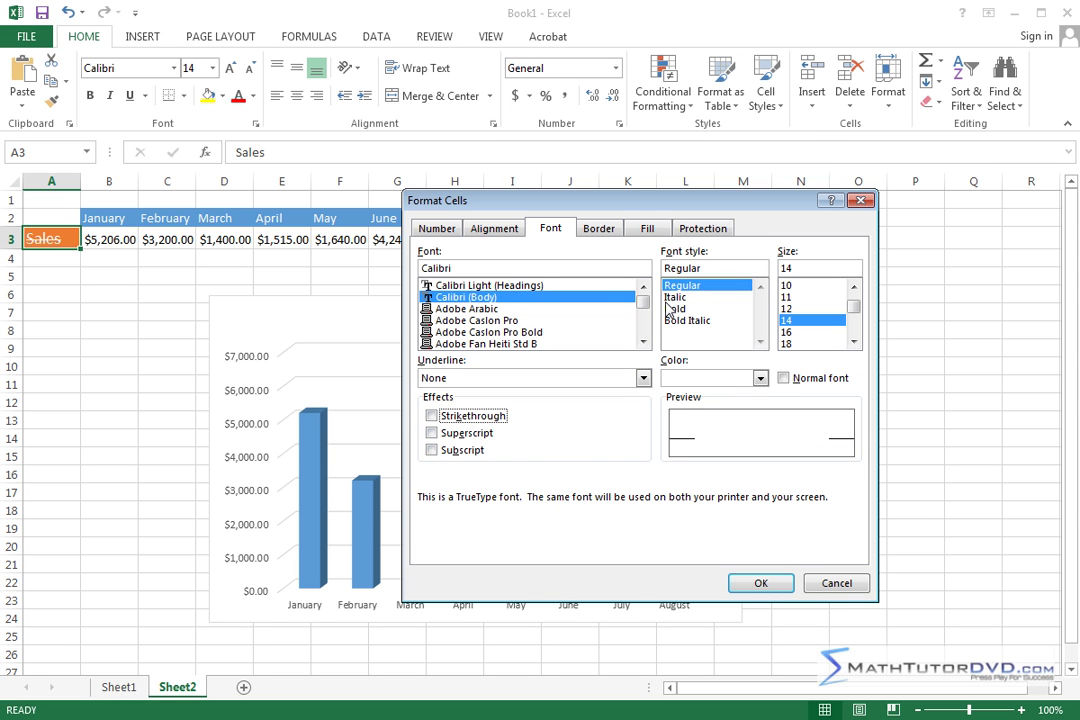
{"action": "left_click", "coordinate": [861, 200]}
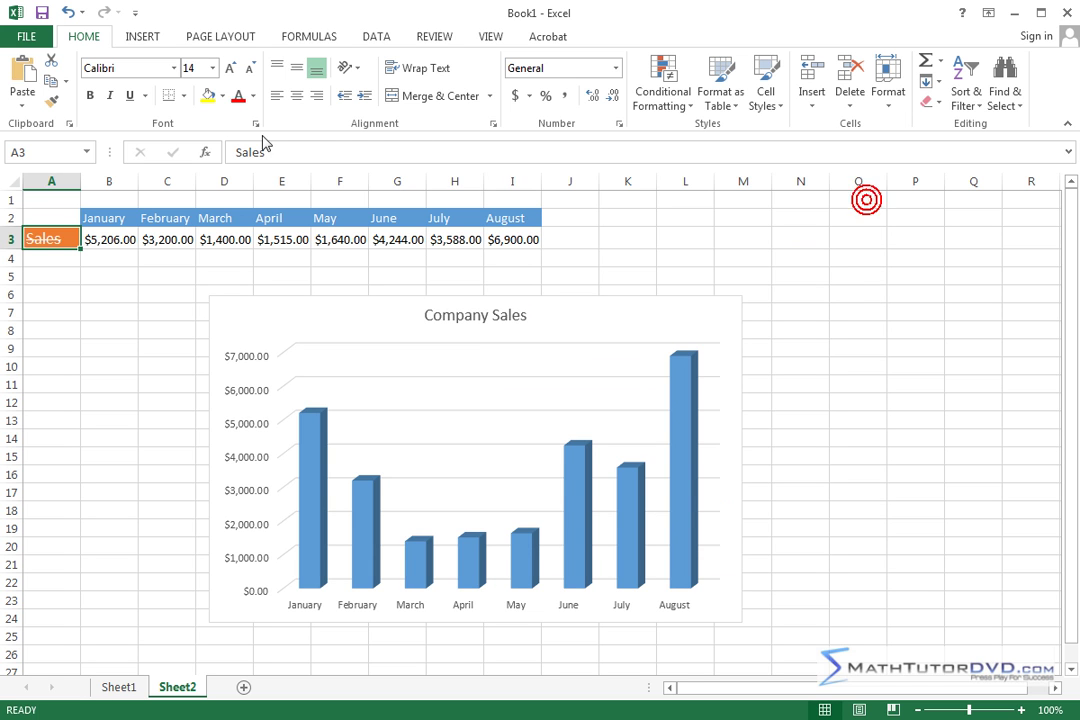
{"action": "left_click", "coordinate": [493, 123]}
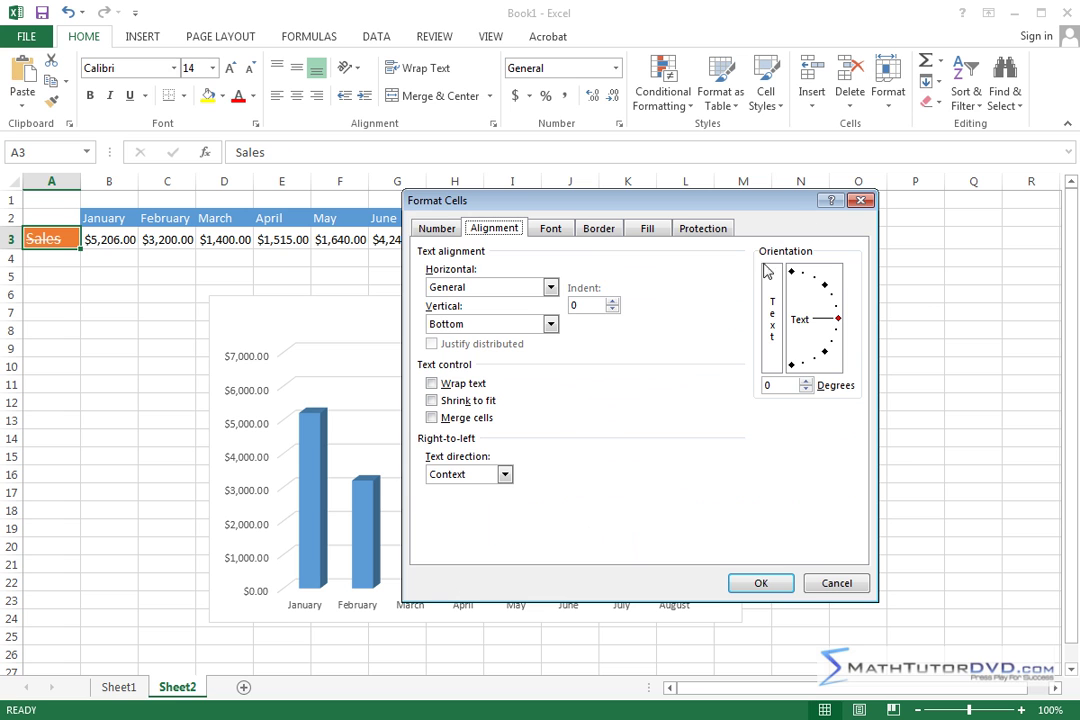
{"action": "left_click", "coordinate": [863, 201]}
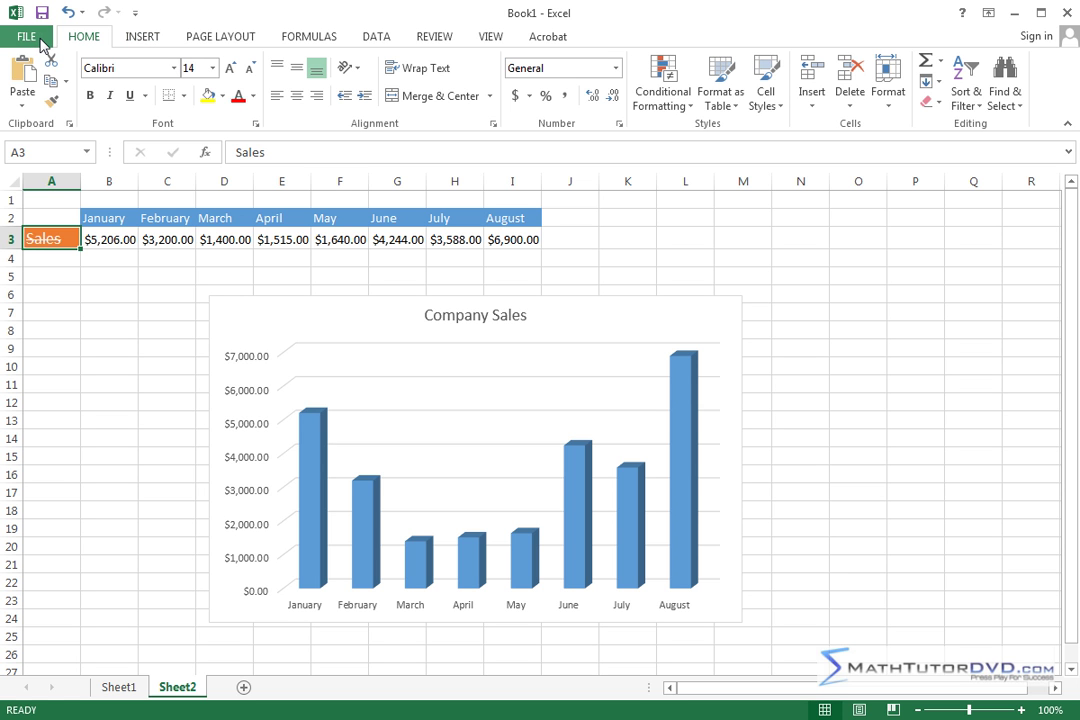
{"action": "left_click", "coordinate": [30, 36]}
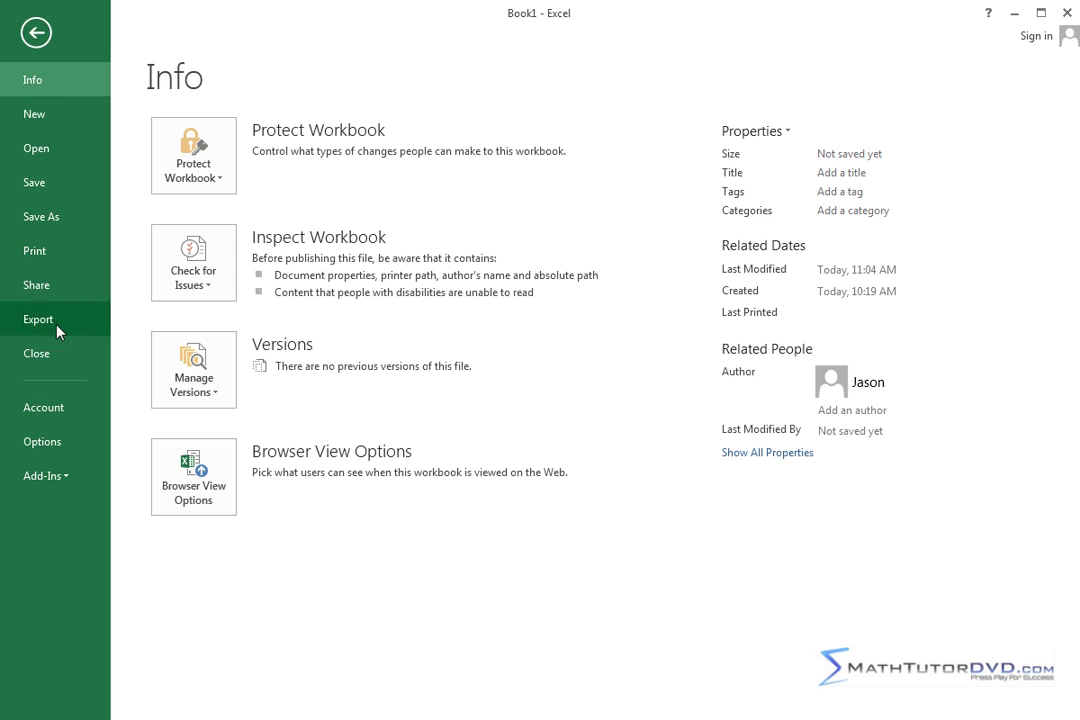
{"action": "left_click", "coordinate": [36, 33]}
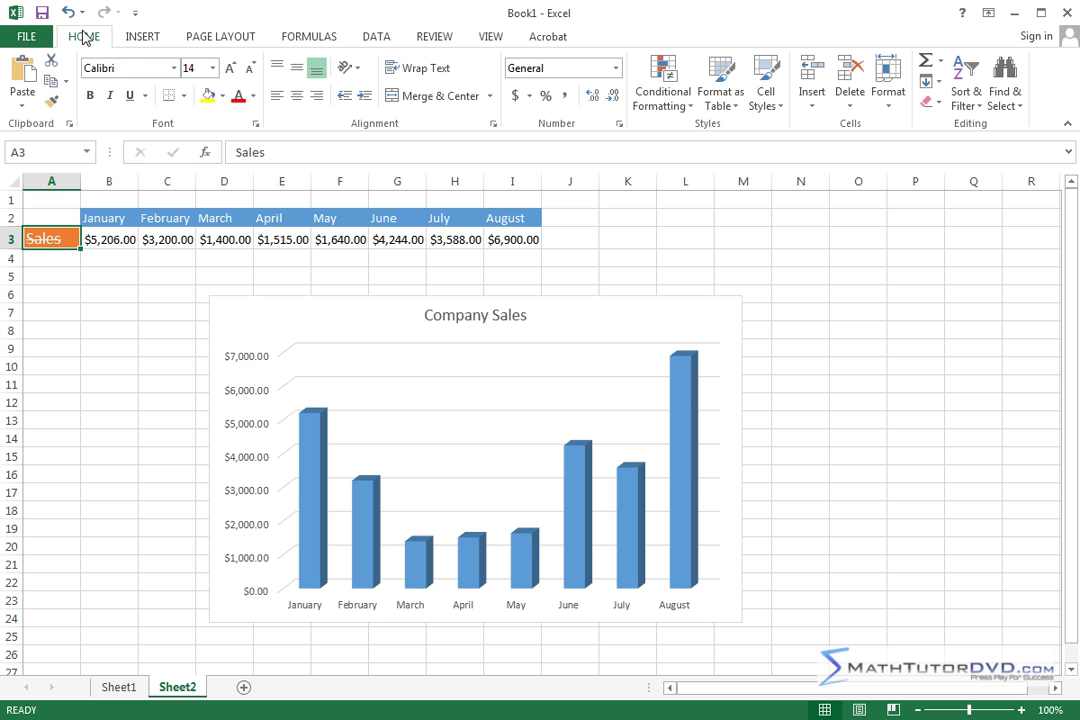
{"action": "left_click", "coordinate": [308, 38]}
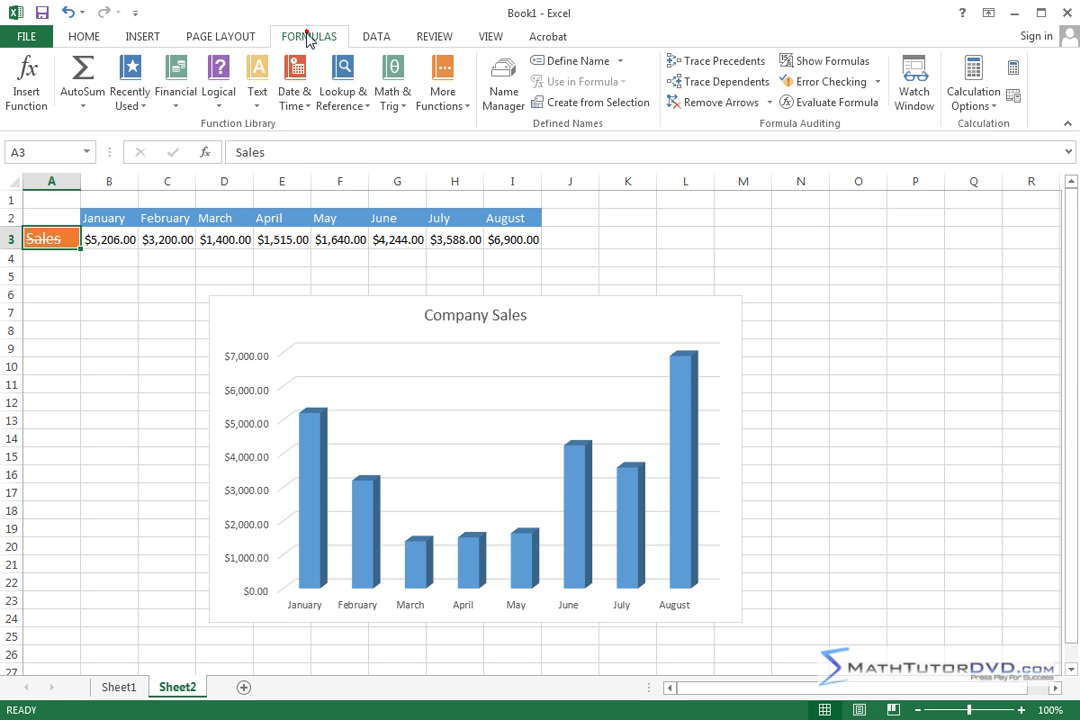
{"action": "left_click", "coordinate": [222, 37]}
{"action": "left_click", "coordinate": [135, 37]}
{"action": "left_click", "coordinate": [84, 38]}
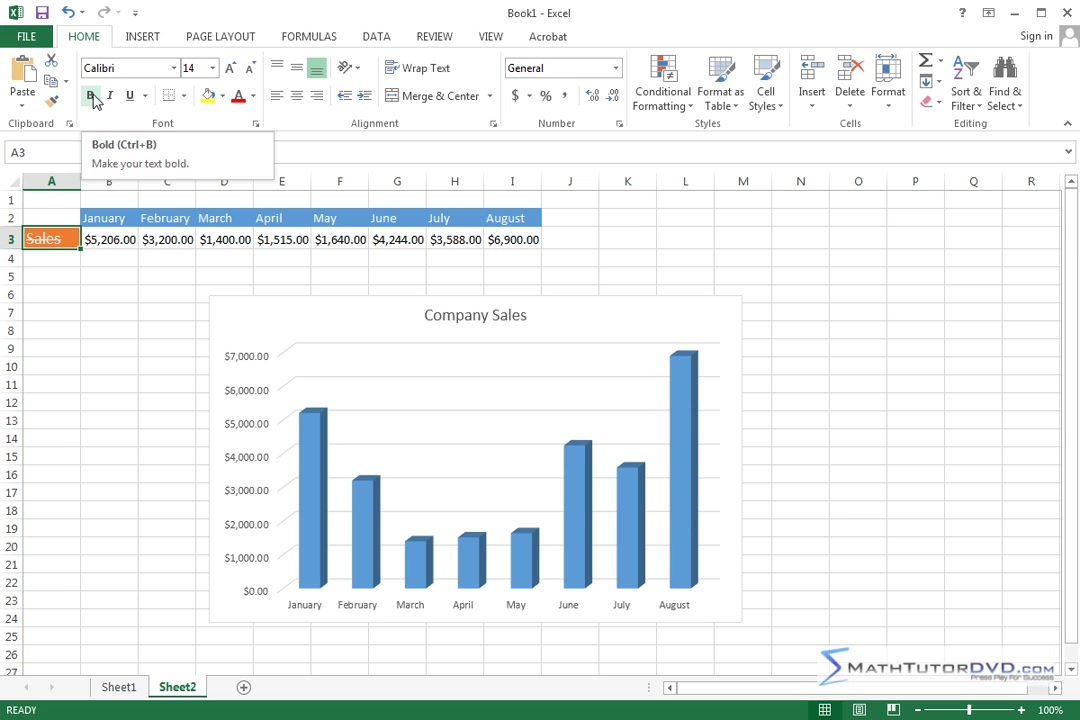
{"action": "left_click", "coordinate": [256, 124]}
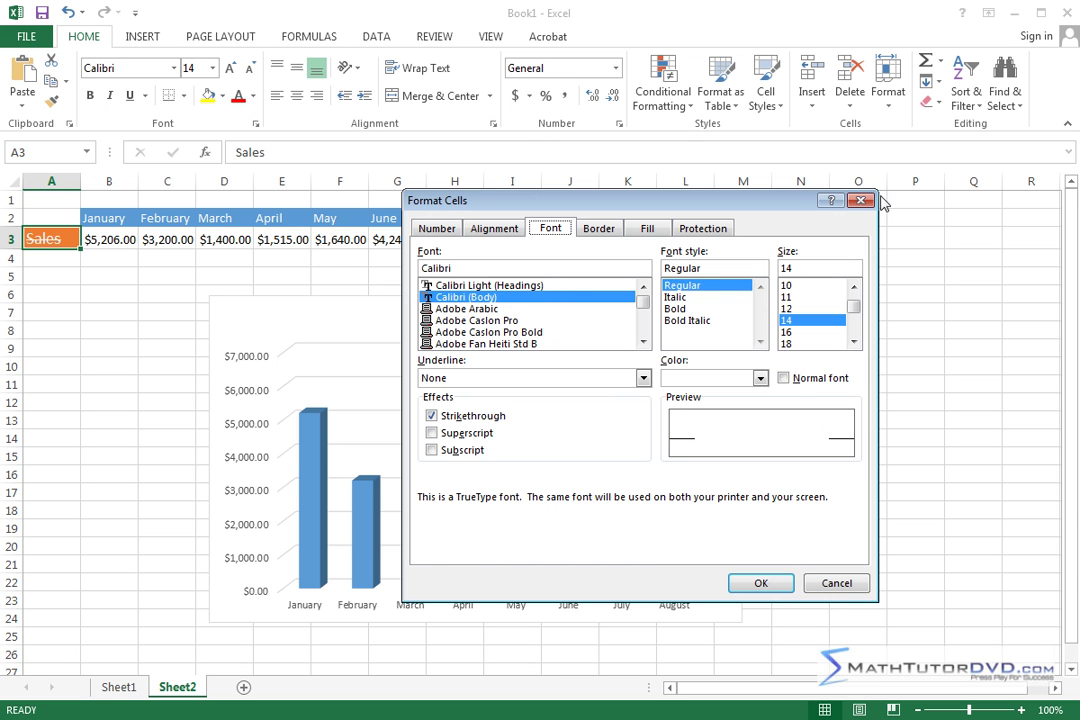
{"action": "left_click", "coordinate": [862, 202]}
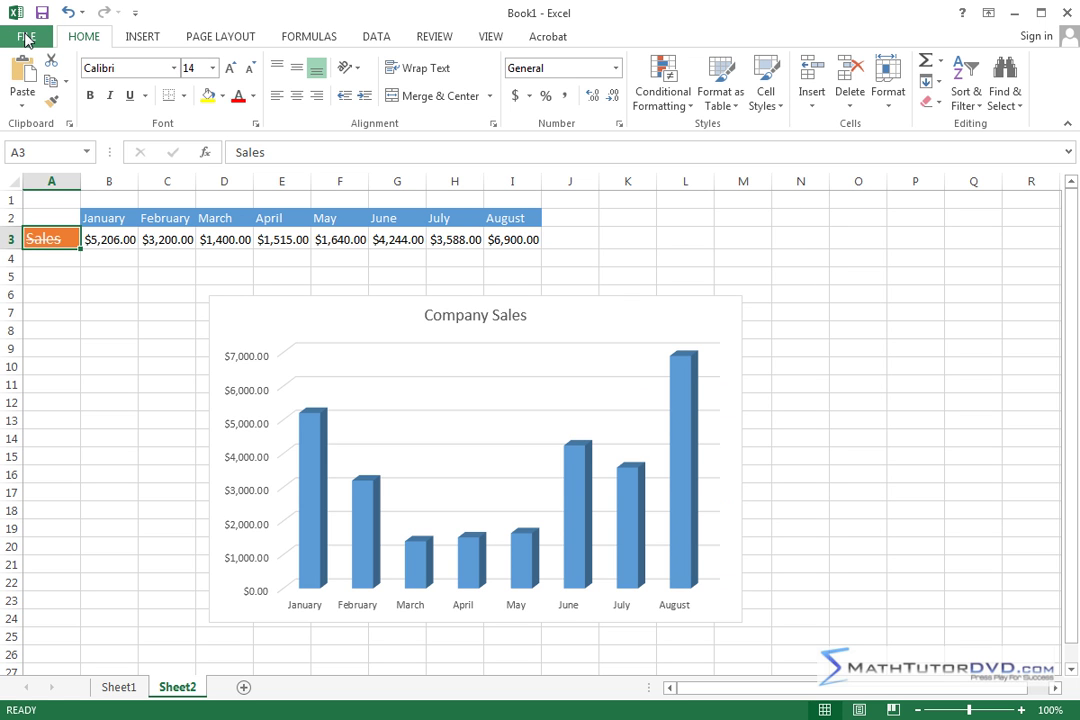
{"action": "left_click", "coordinate": [24, 36]}
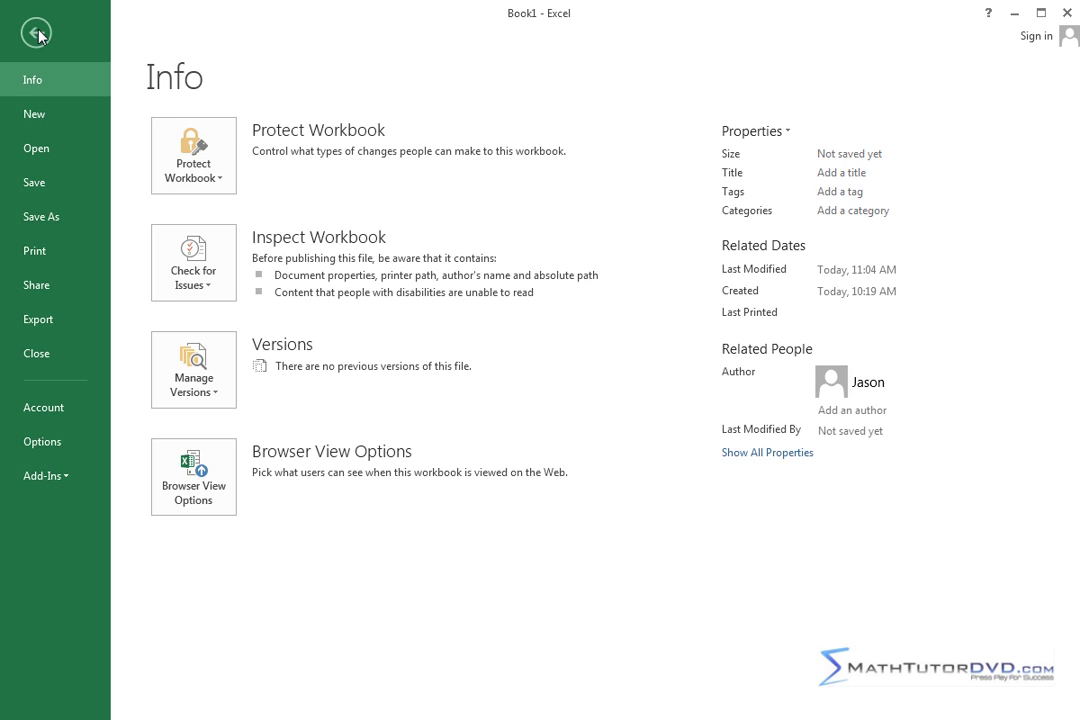
{"action": "left_click", "coordinate": [38, 35]}
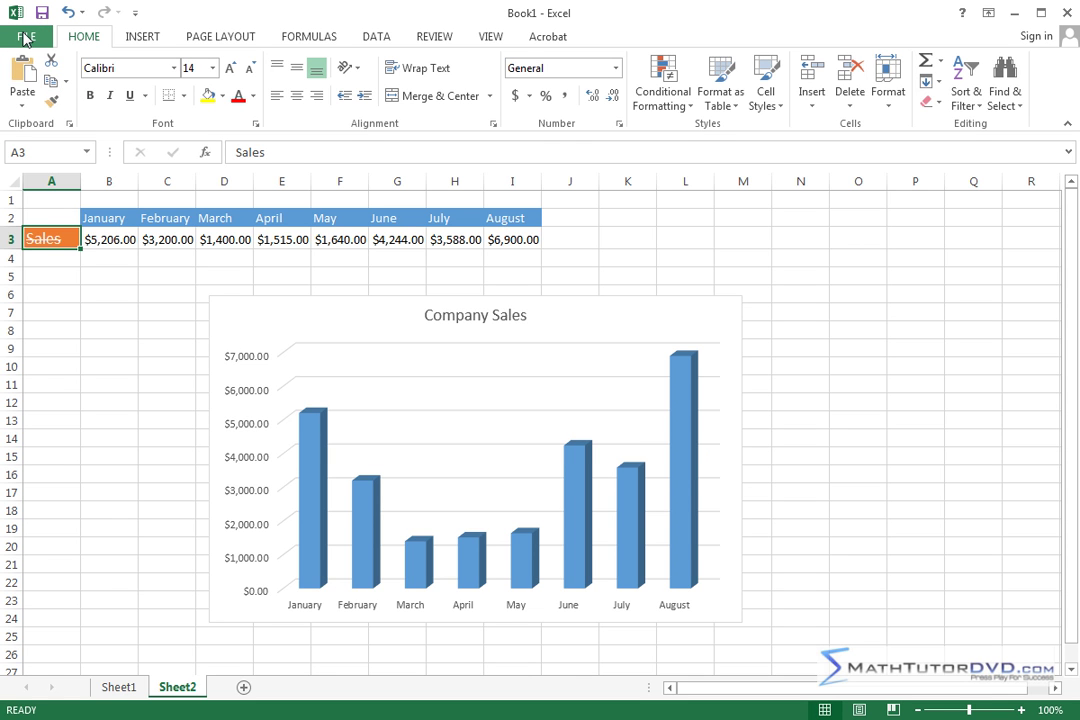